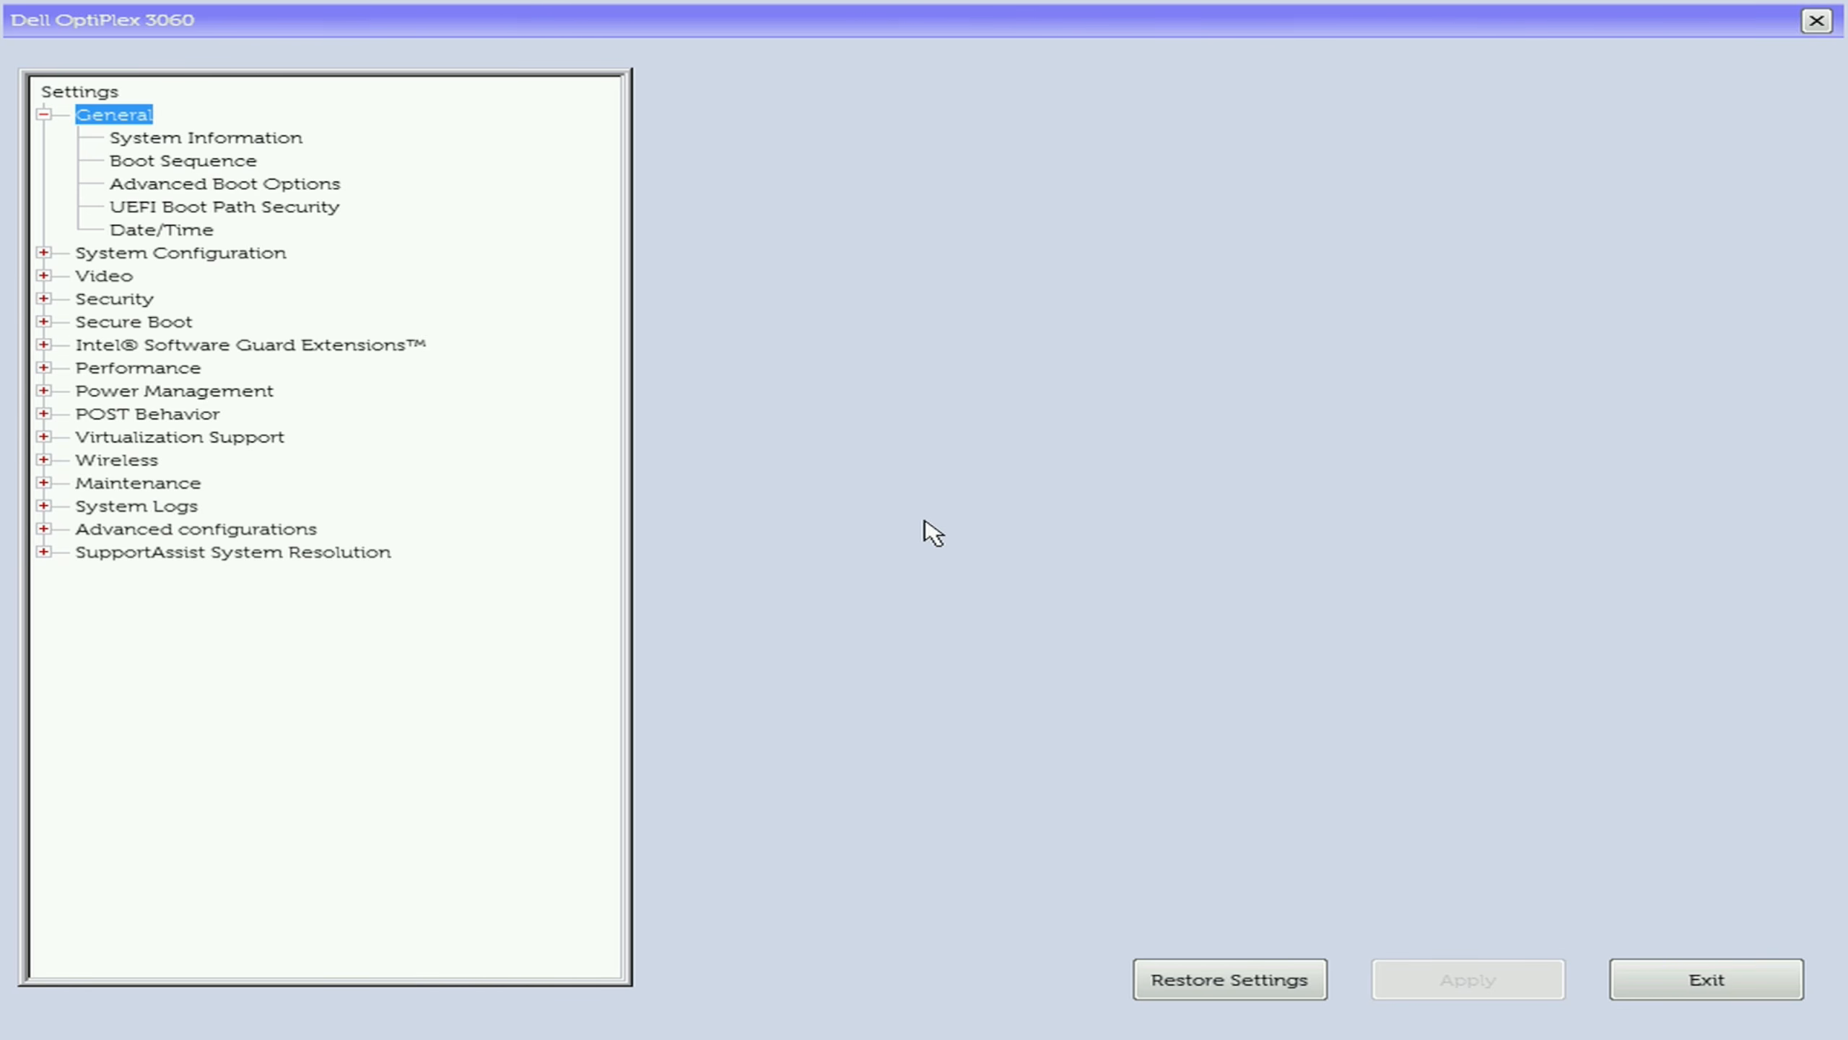
- Move UEFI: SanDisk to first place in the boot sequence, apply the change, and exit the BIOS setup
{"action": "key", "text": "Down"}
{"action": "key", "text": "Down"}
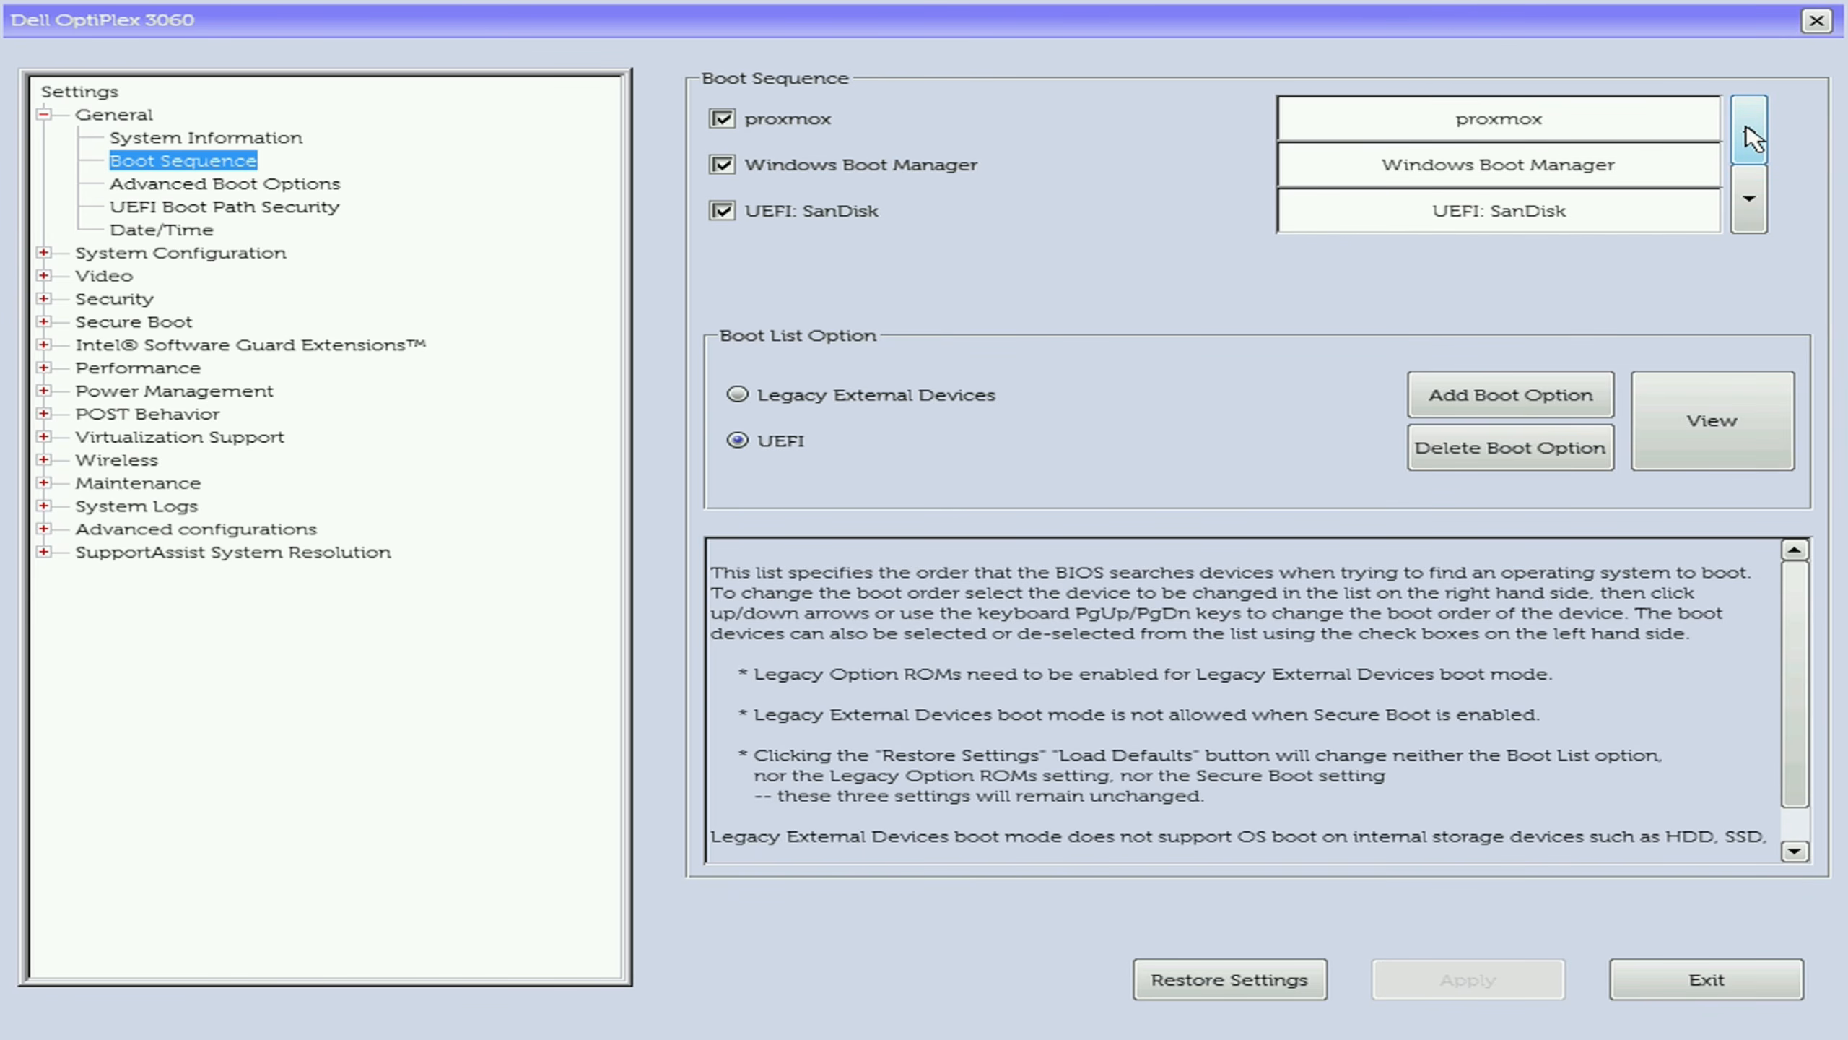
{"action": "left_click", "coordinate": [1513, 214]}
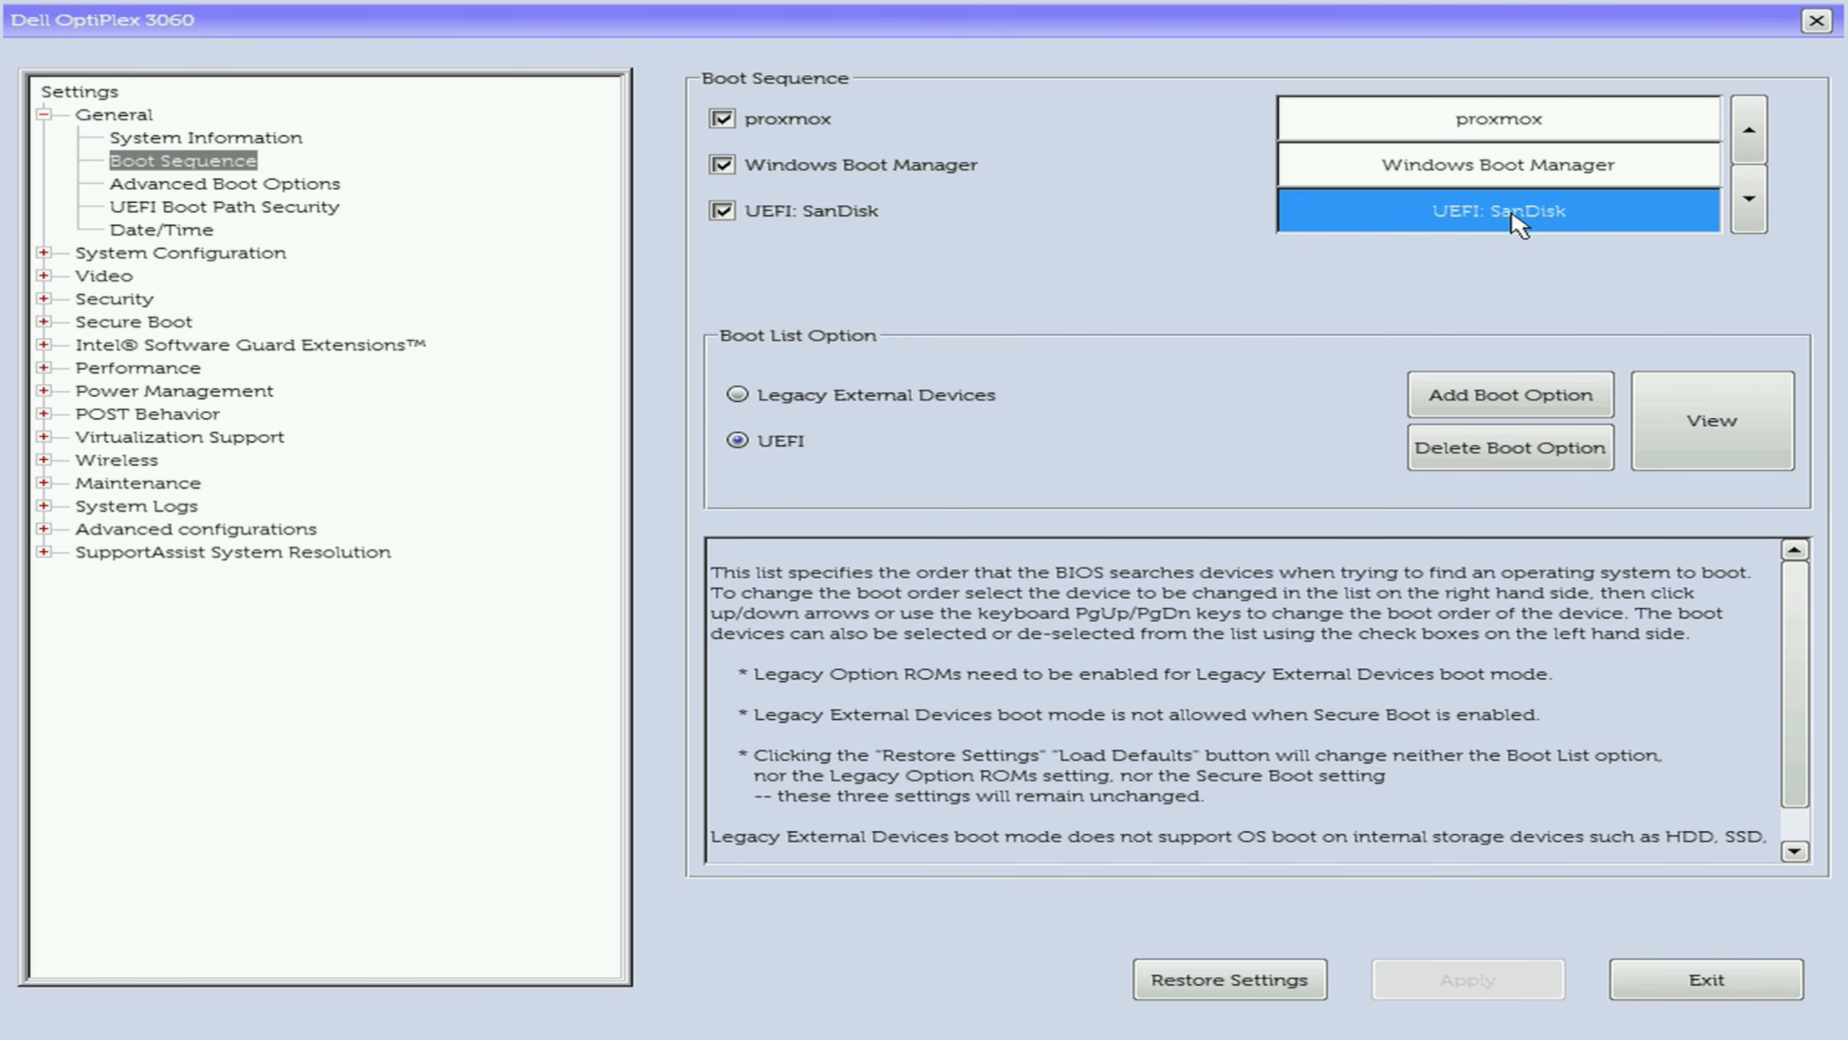
{"action": "double_click", "coordinate": [1750, 123]}
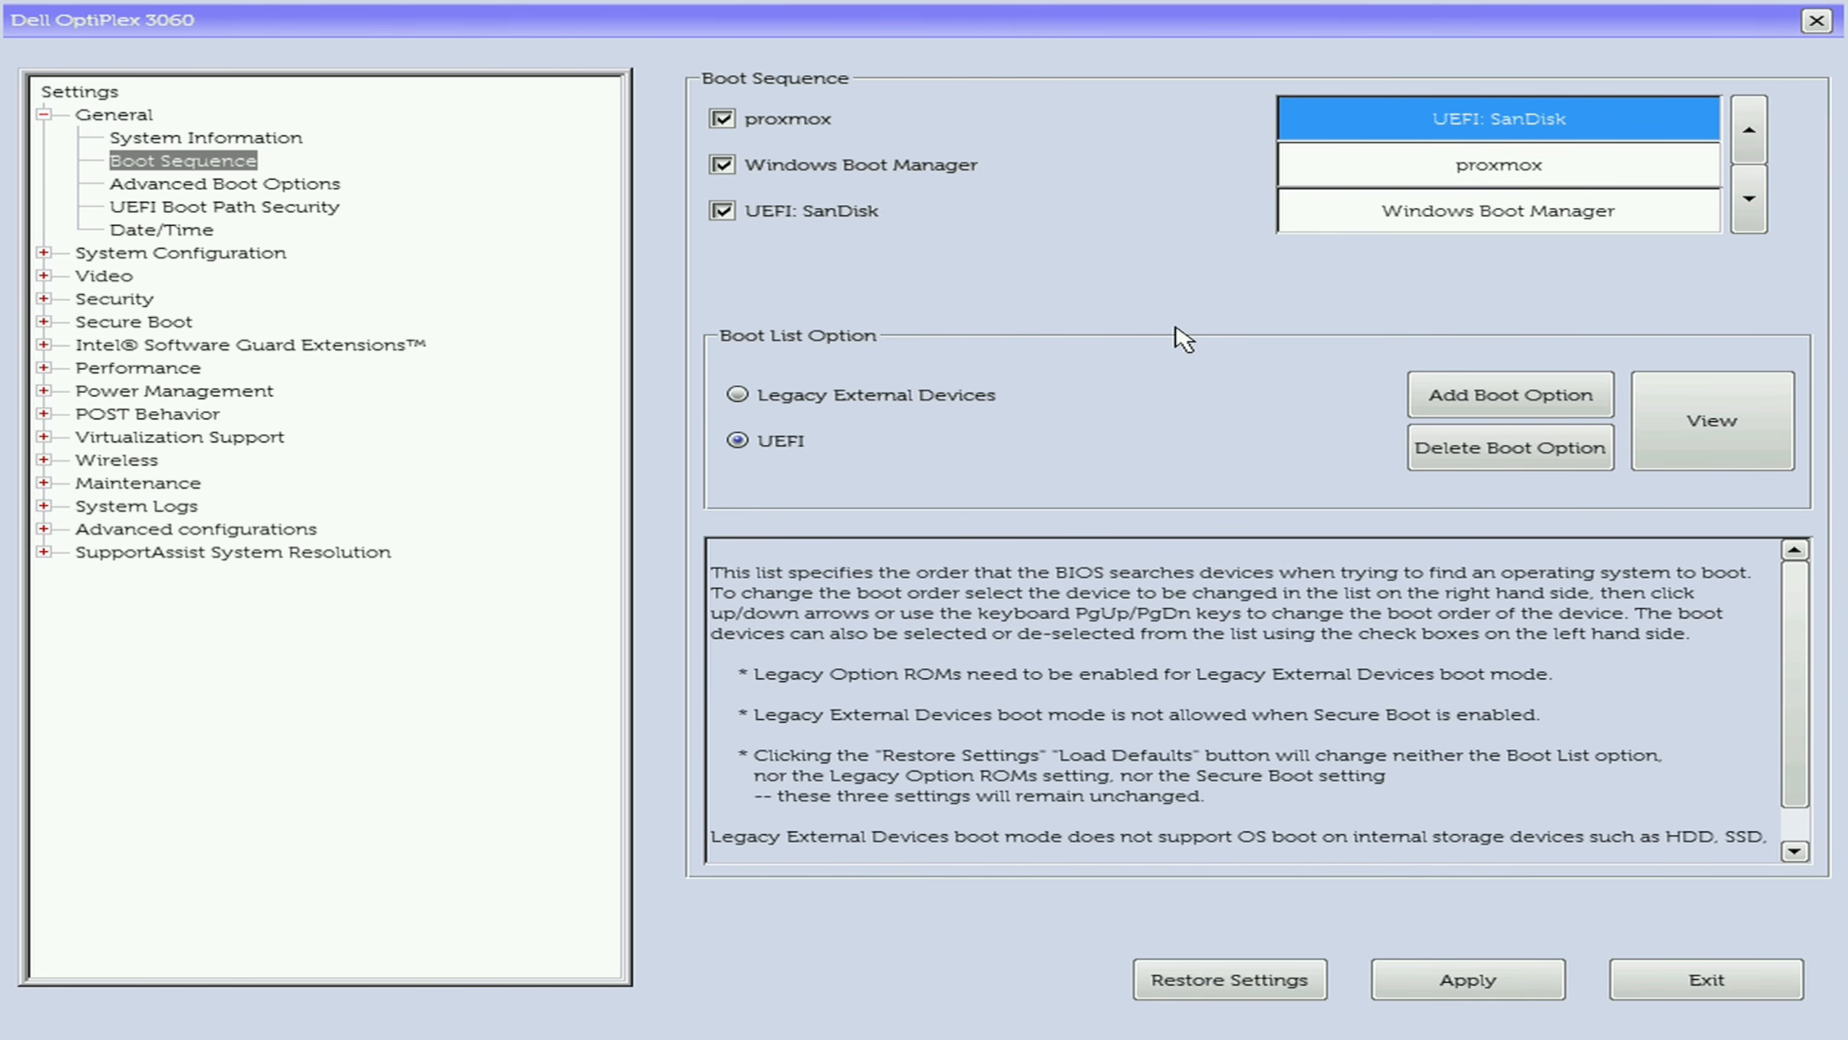
{"action": "left_click", "coordinate": [1417, 977]}
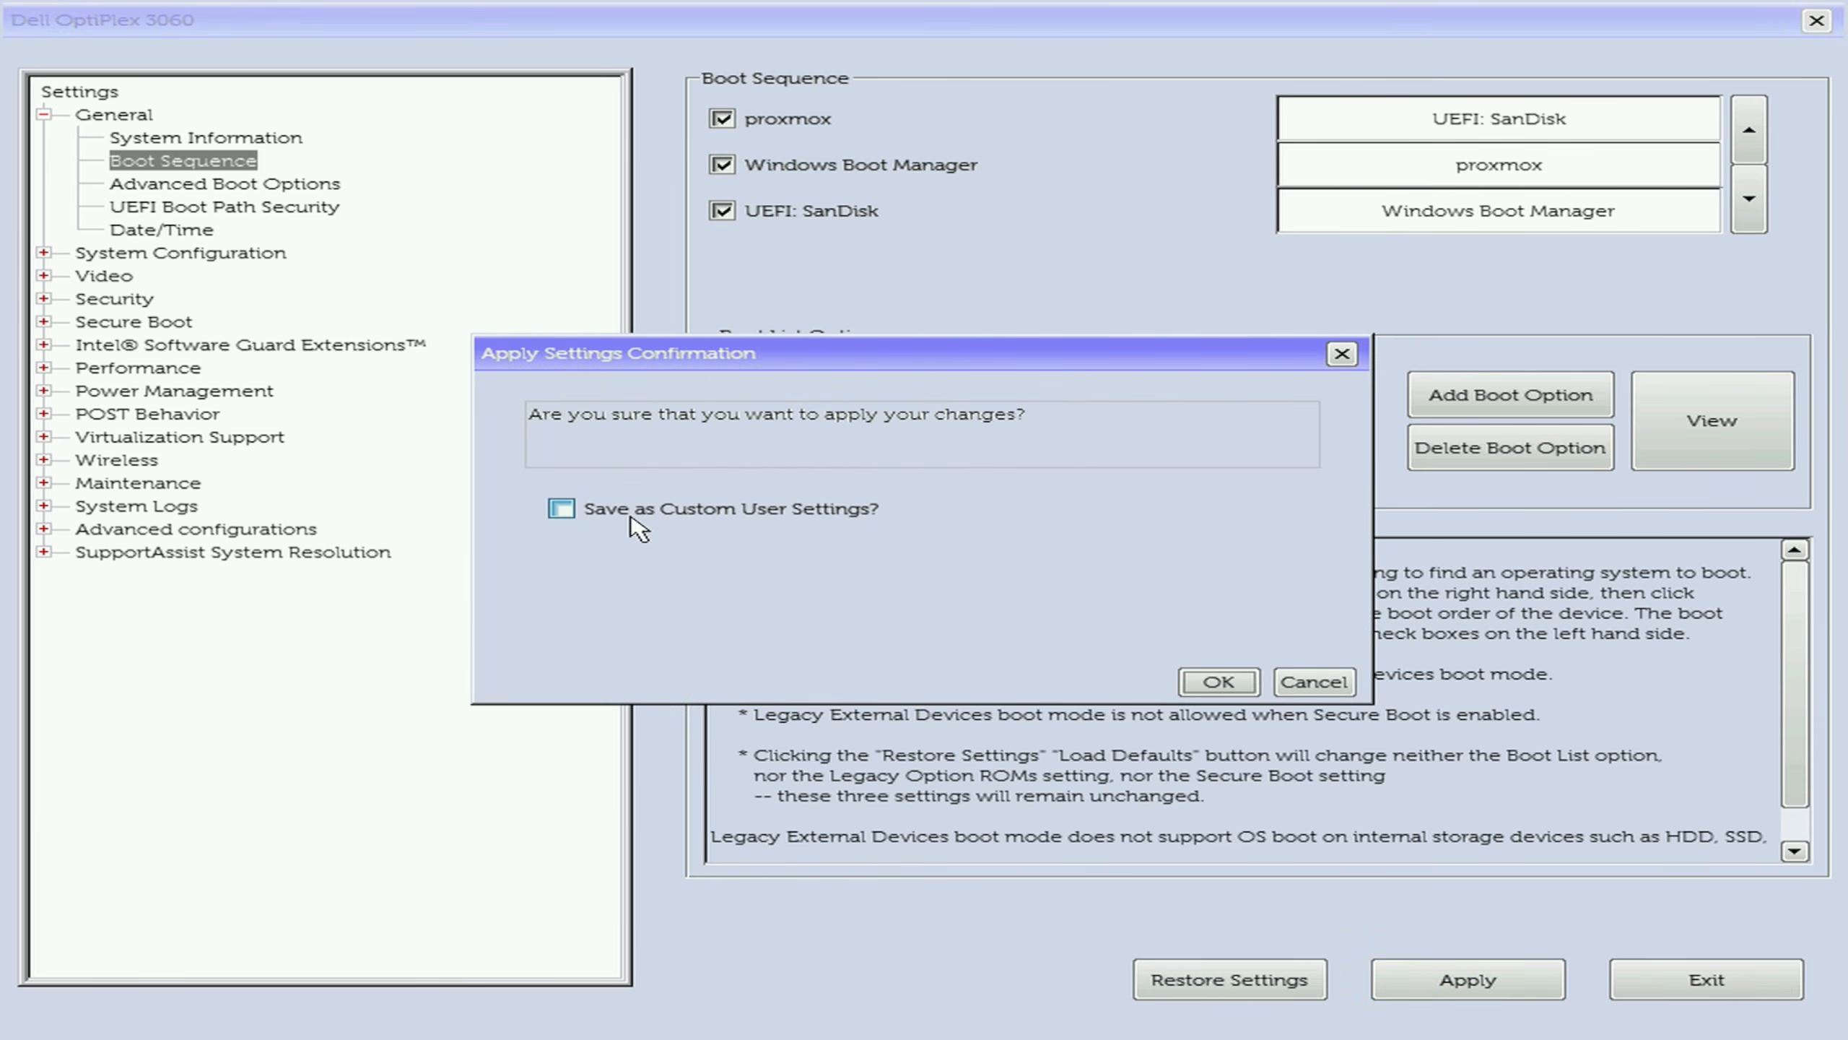
{"action": "left_click", "coordinate": [1197, 685]}
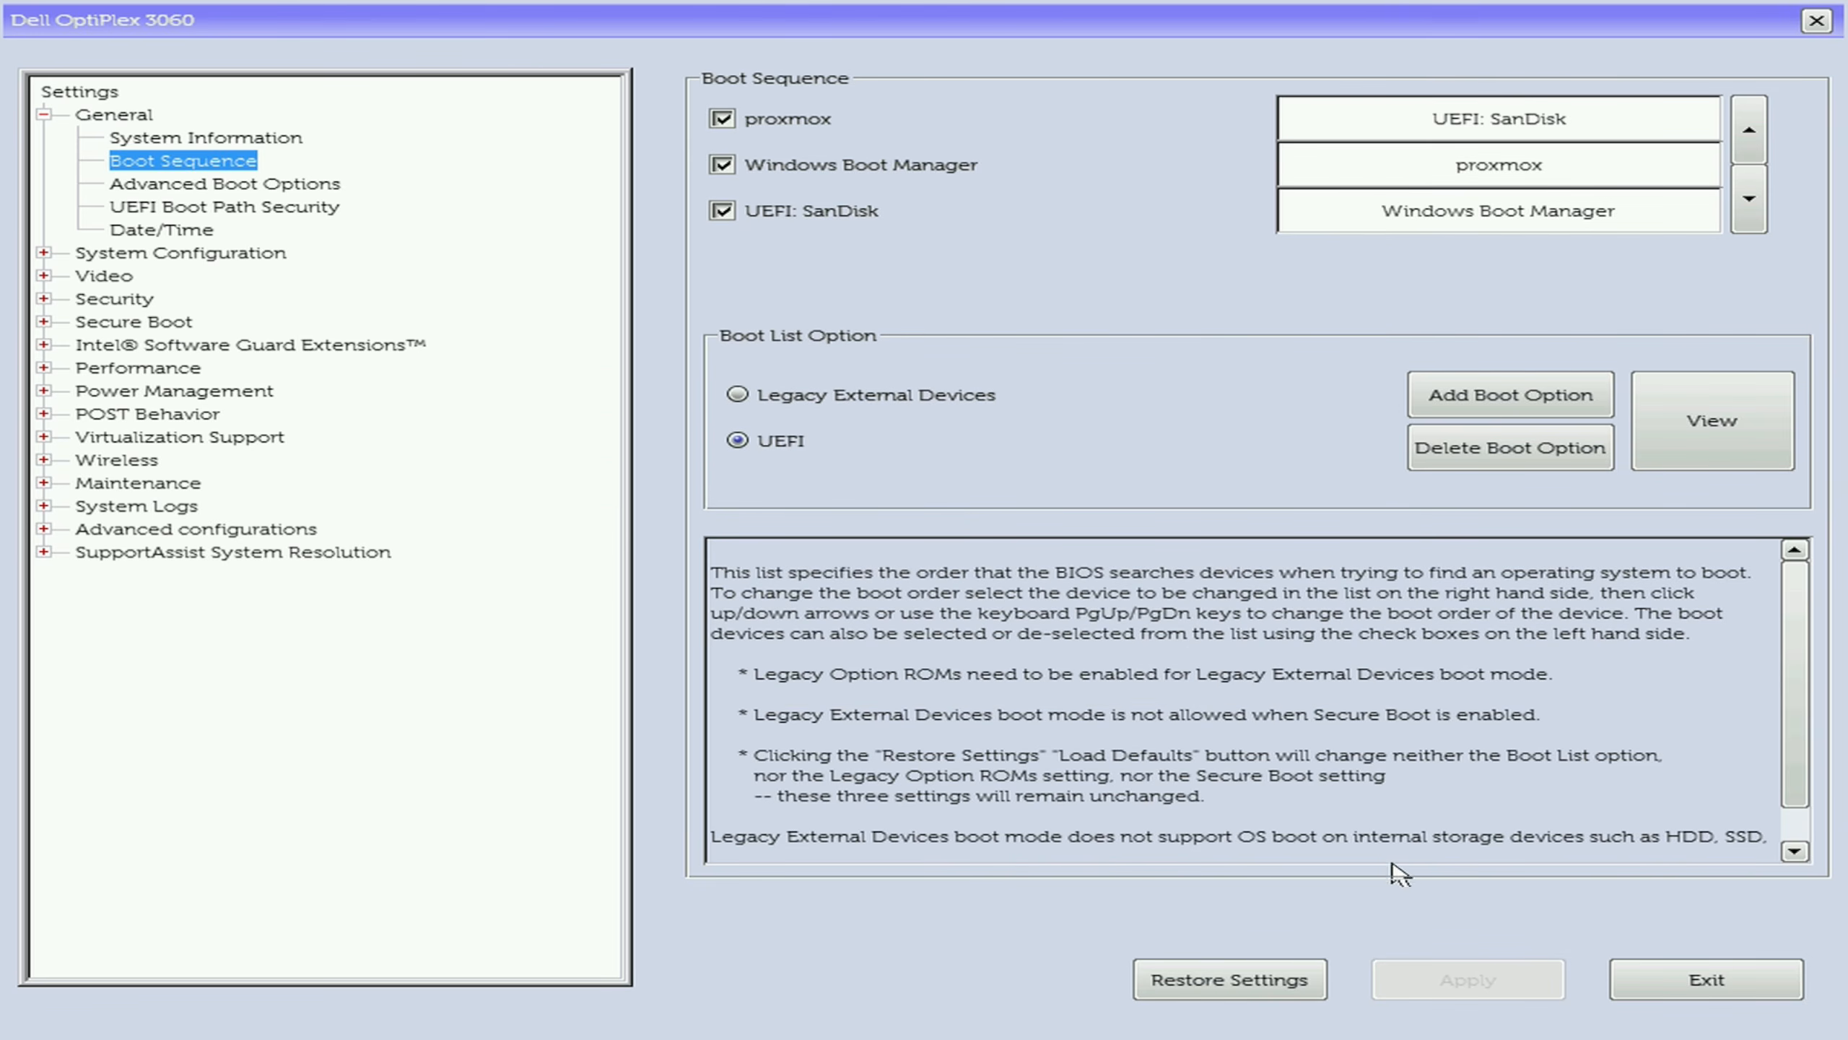
{"action": "left_click", "coordinate": [1671, 988]}
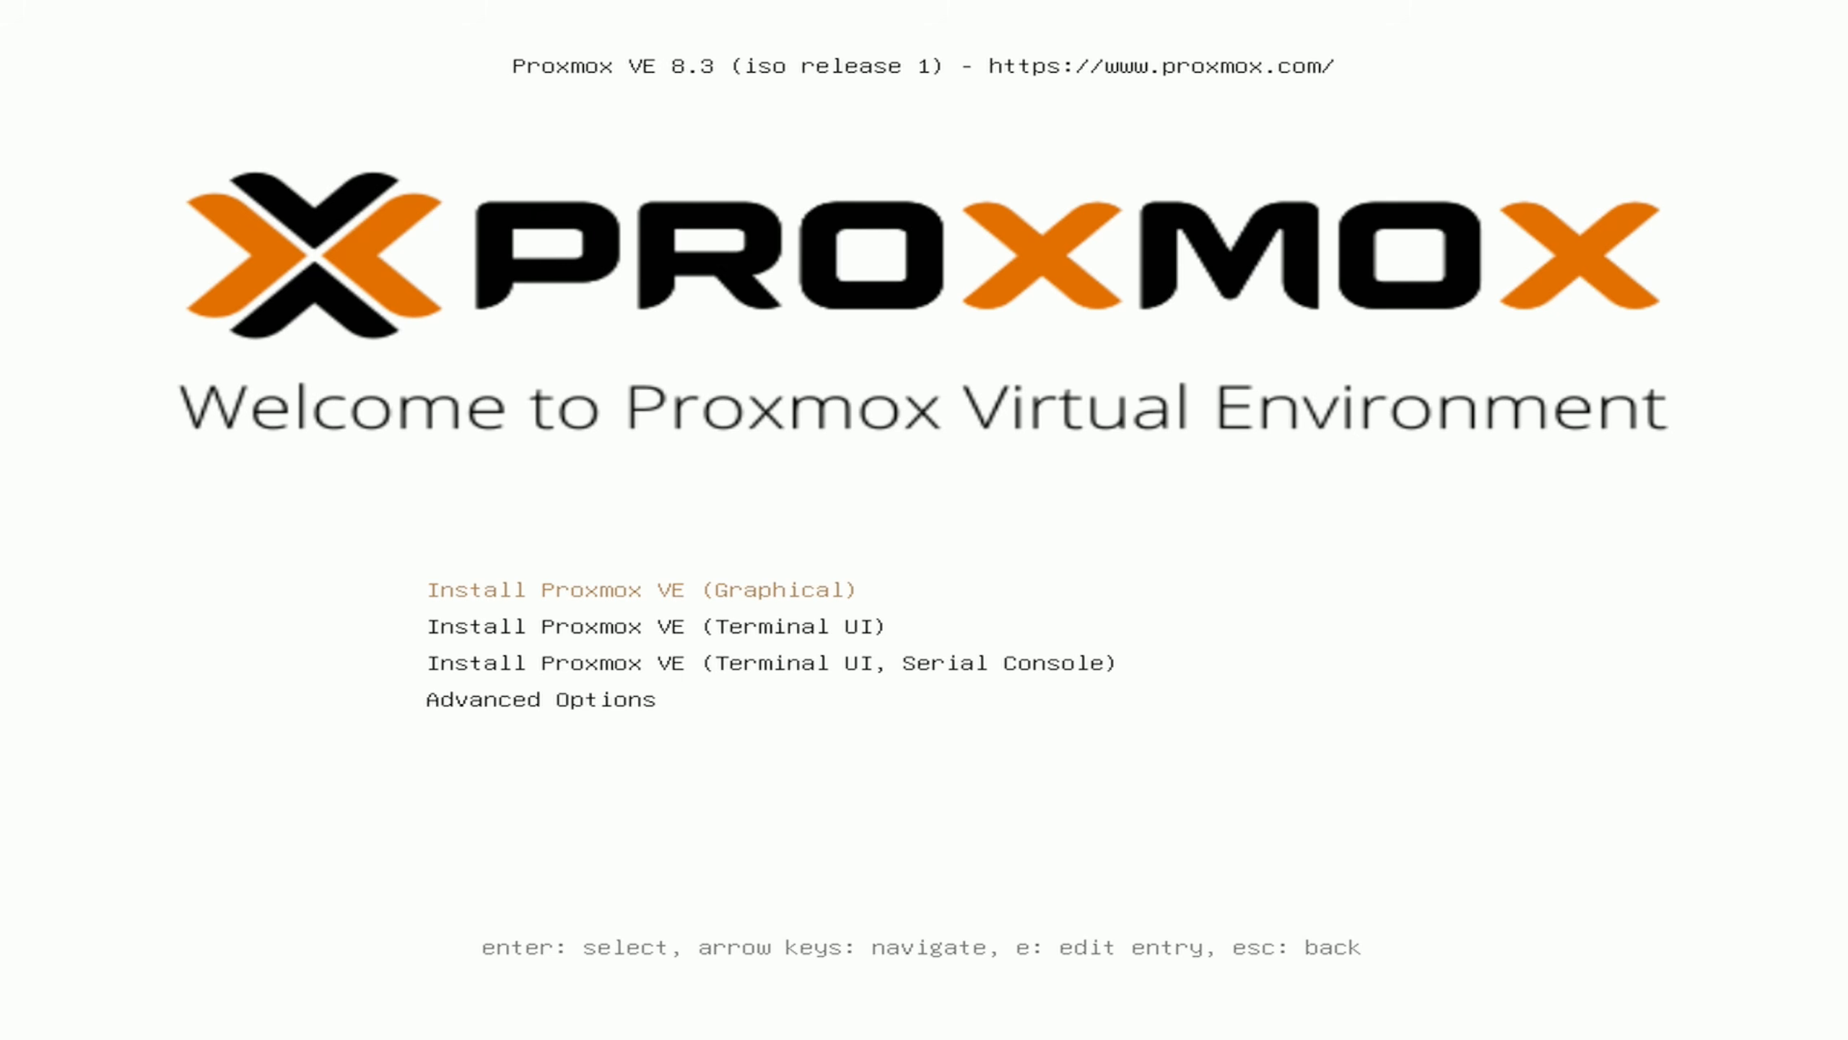
- Start the graphical Proxmox VE installation and accept the end user license agreement
{"action": "key", "text": "Down"}
{"action": "key", "text": "Down"}
{"action": "key", "text": "Up"}
{"action": "key", "text": "Up"}
{"action": "key", "text": "Return"}
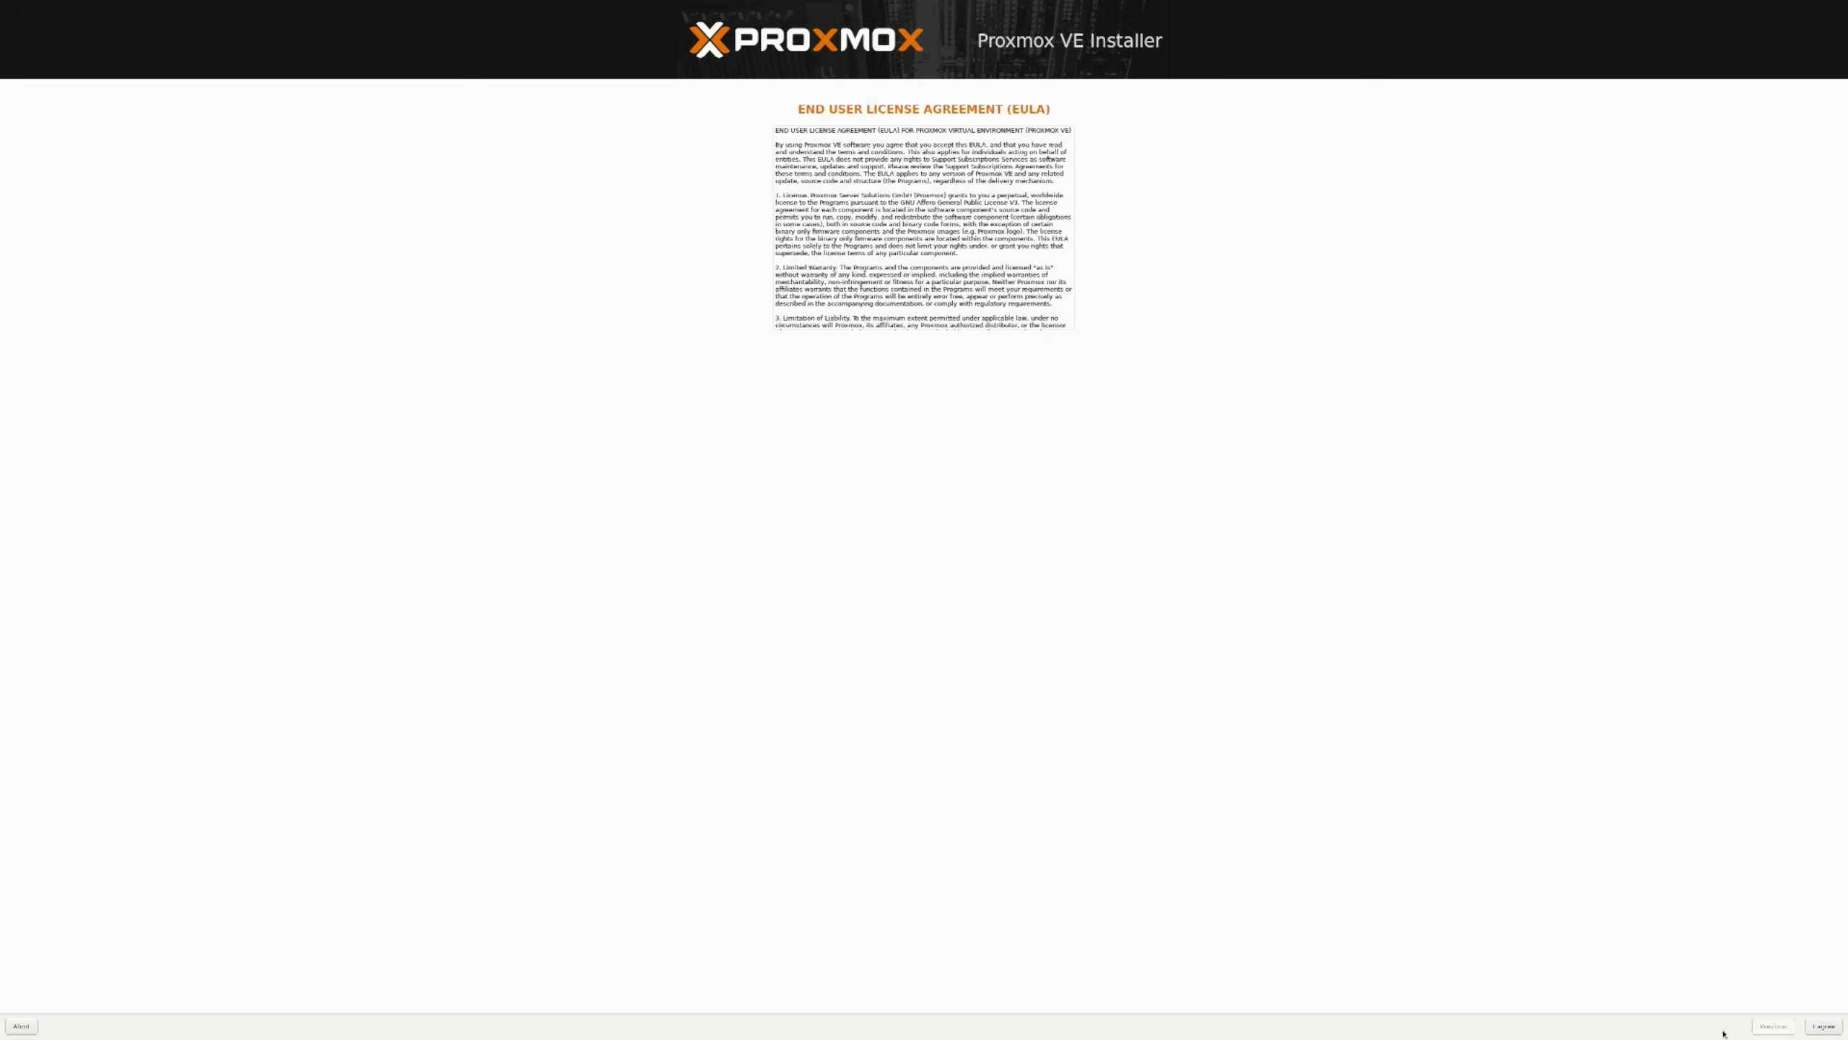
{"action": "left_click", "coordinate": [1817, 1033]}
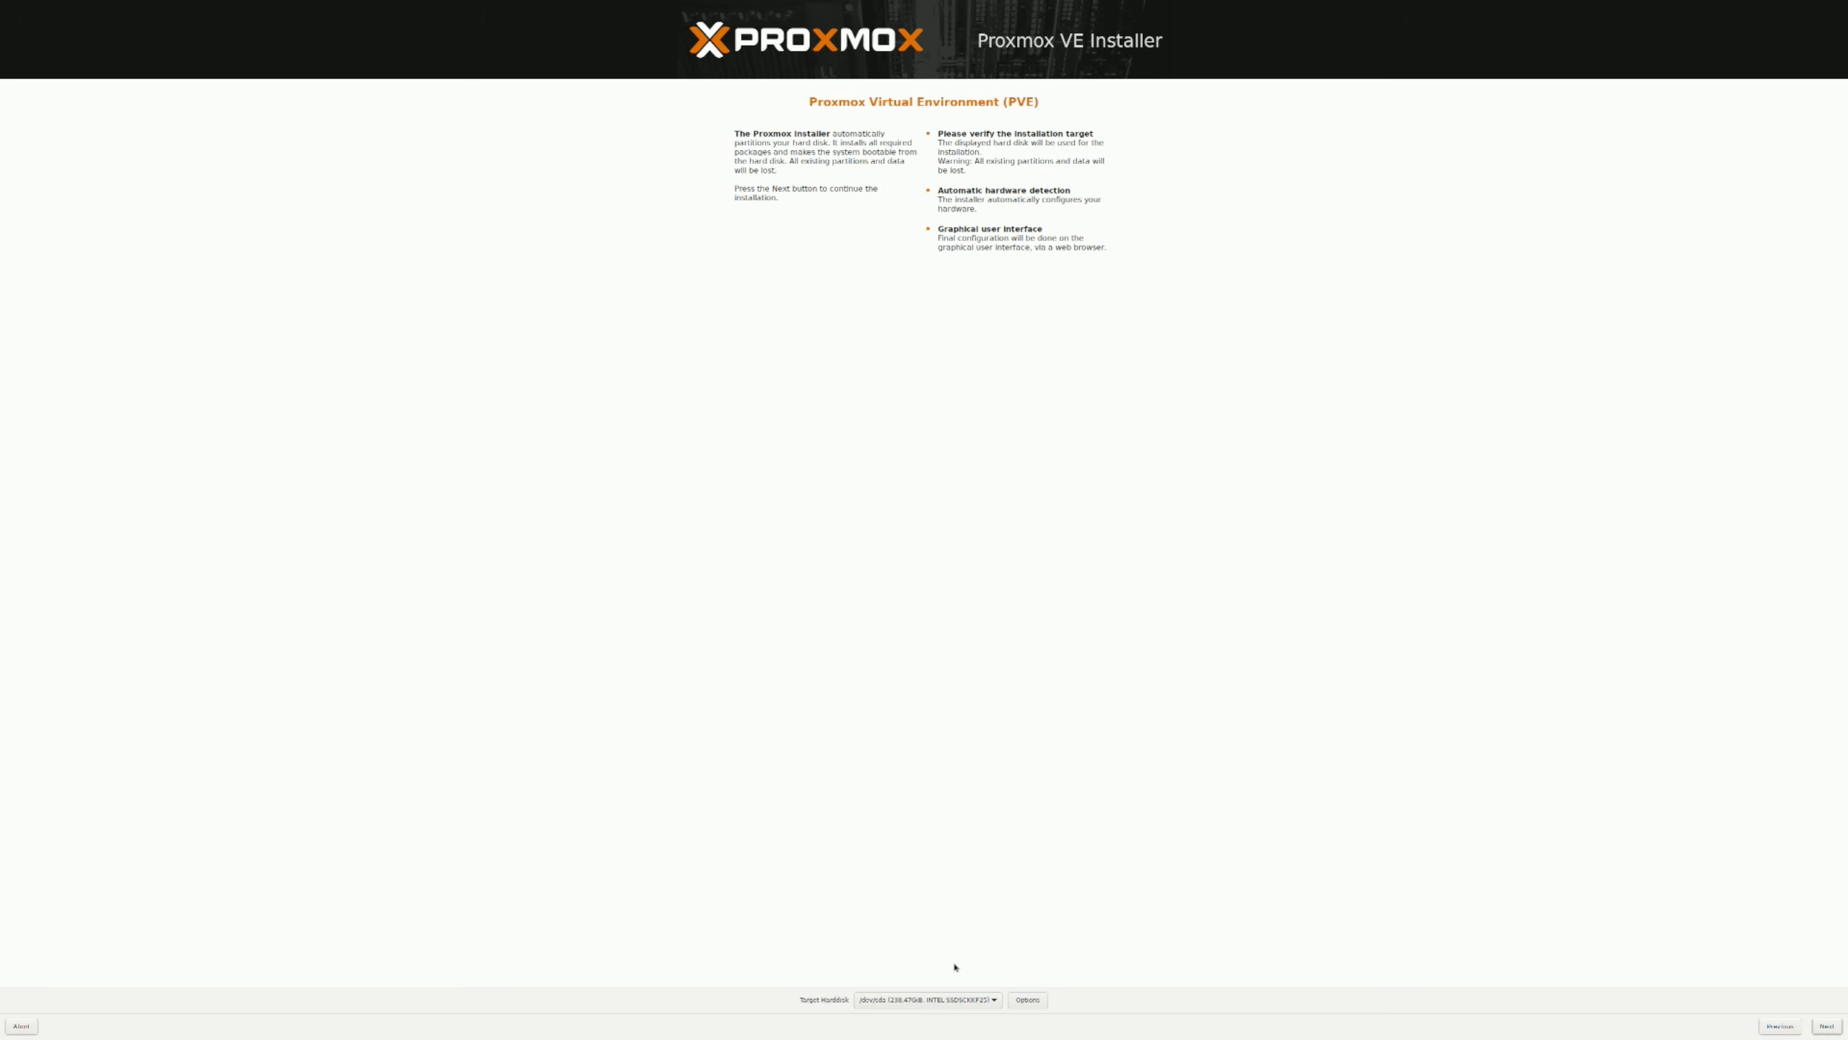
- Check the available target hard disks, keep the /dev/sda drive as the installation target, and continue
{"action": "left_click", "coordinate": [962, 1007]}
{"action": "left_click", "coordinate": [962, 1007]}
{"action": "left_click", "coordinate": [962, 1007]}
{"action": "left_click", "coordinate": [962, 1007]}
{"action": "left_click", "coordinate": [1828, 1026]}
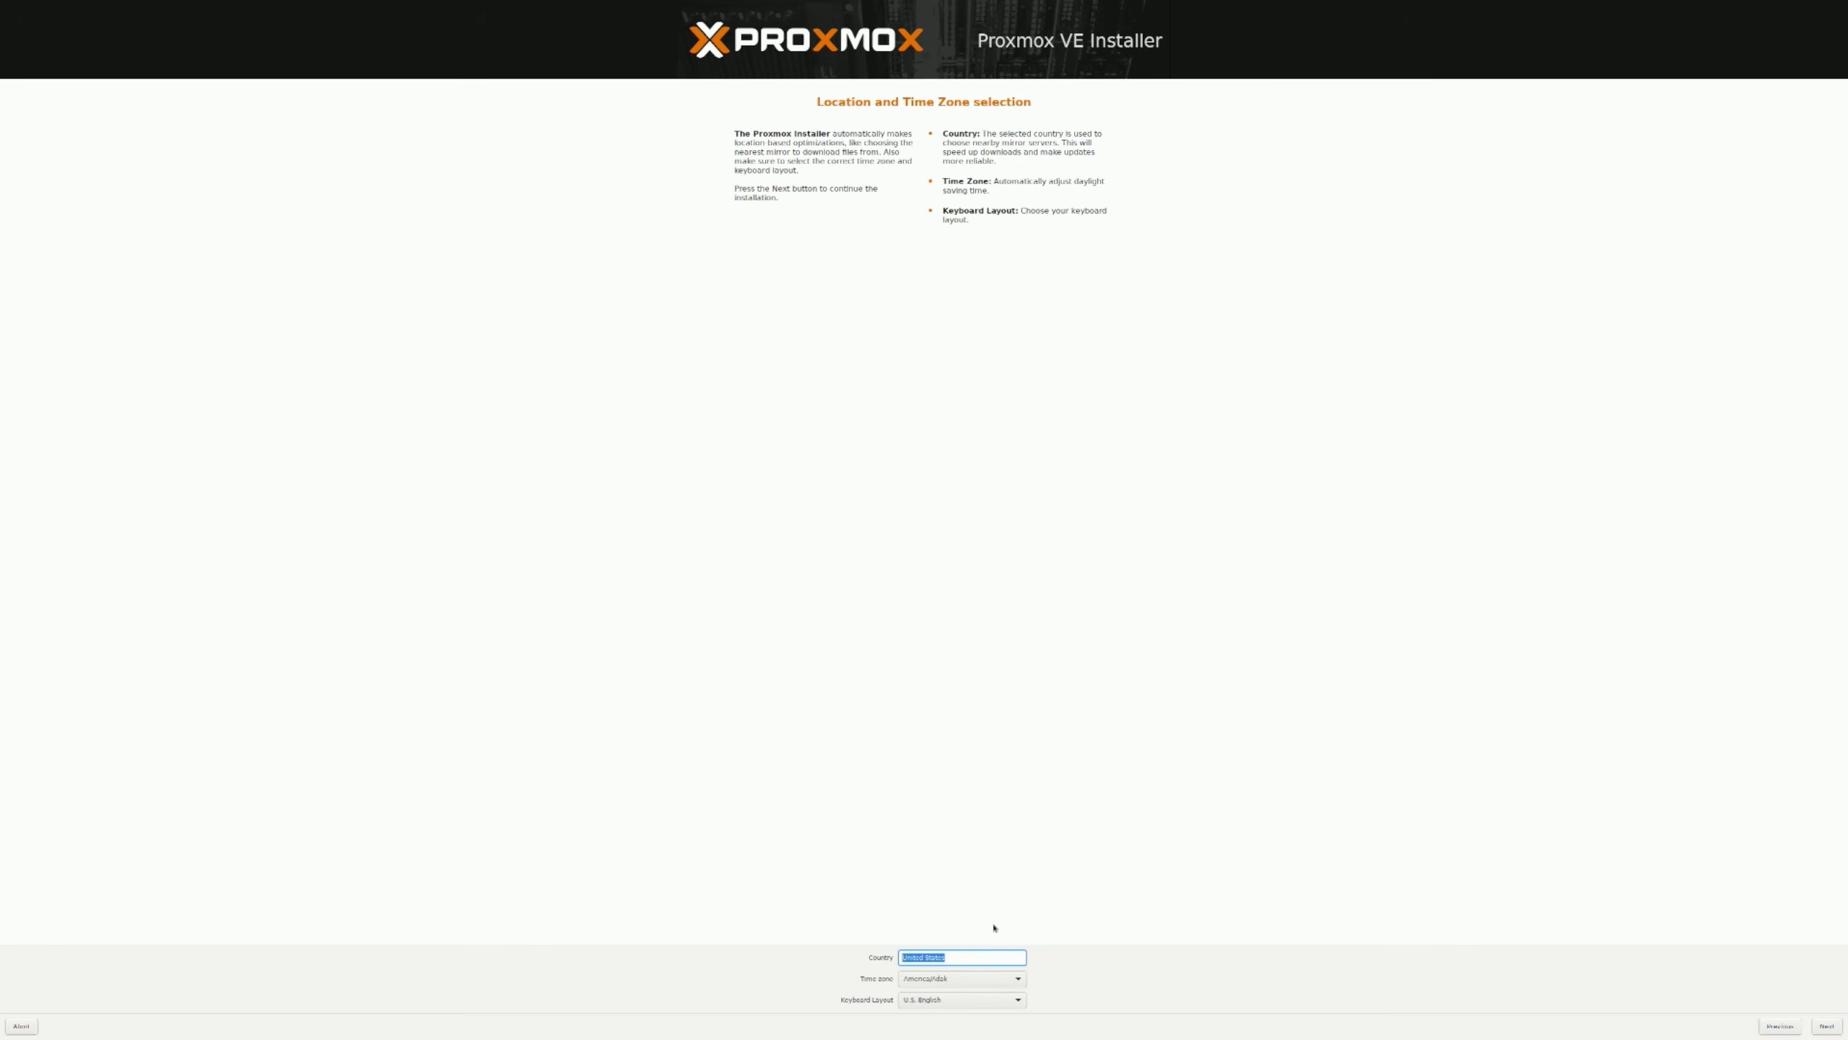
- Set the time zone to America/Denver, keeping the country and keyboard layout, and continue
{"action": "left_click", "coordinate": [930, 980]}
{"action": "scroll", "coordinate": [930, 980], "scroll_direction": "up", "scroll_amount": 5}
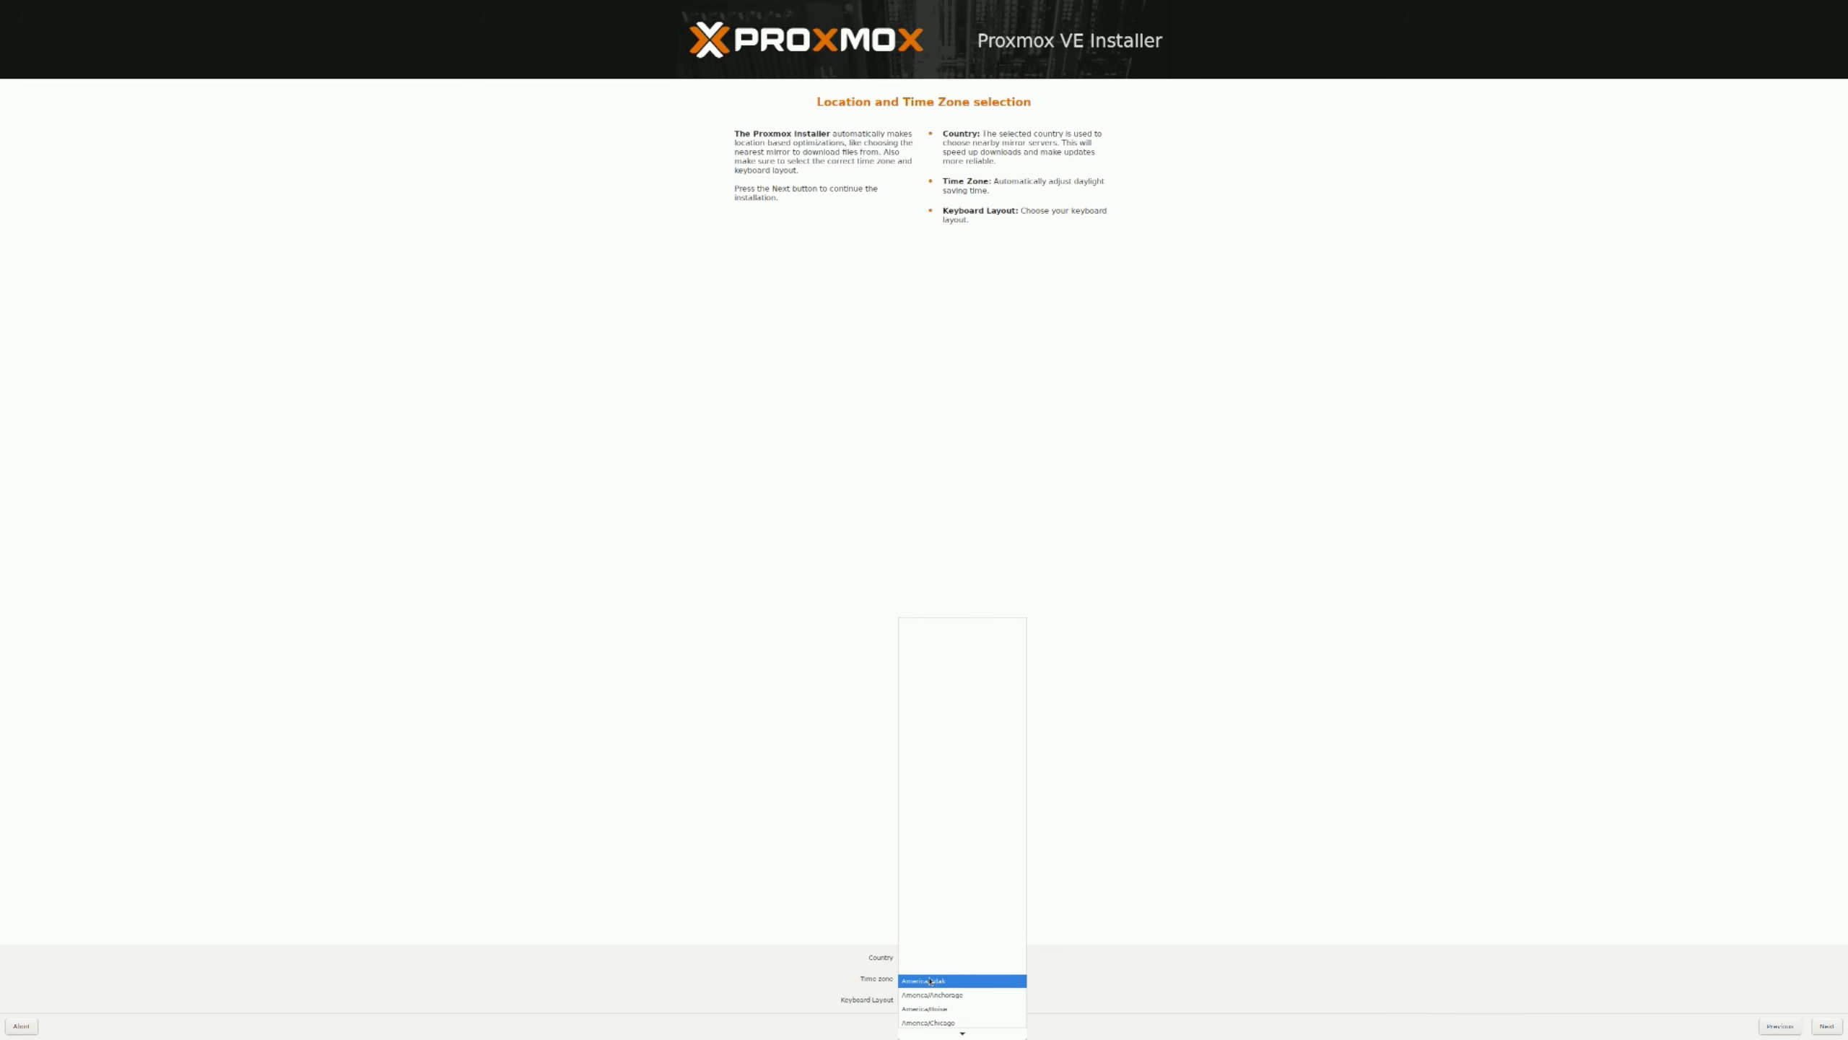
{"action": "scroll", "coordinate": [929, 980], "scroll_direction": "down", "scroll_amount": 10}
{"action": "scroll", "coordinate": [930, 980], "scroll_direction": "down", "scroll_amount": 3}
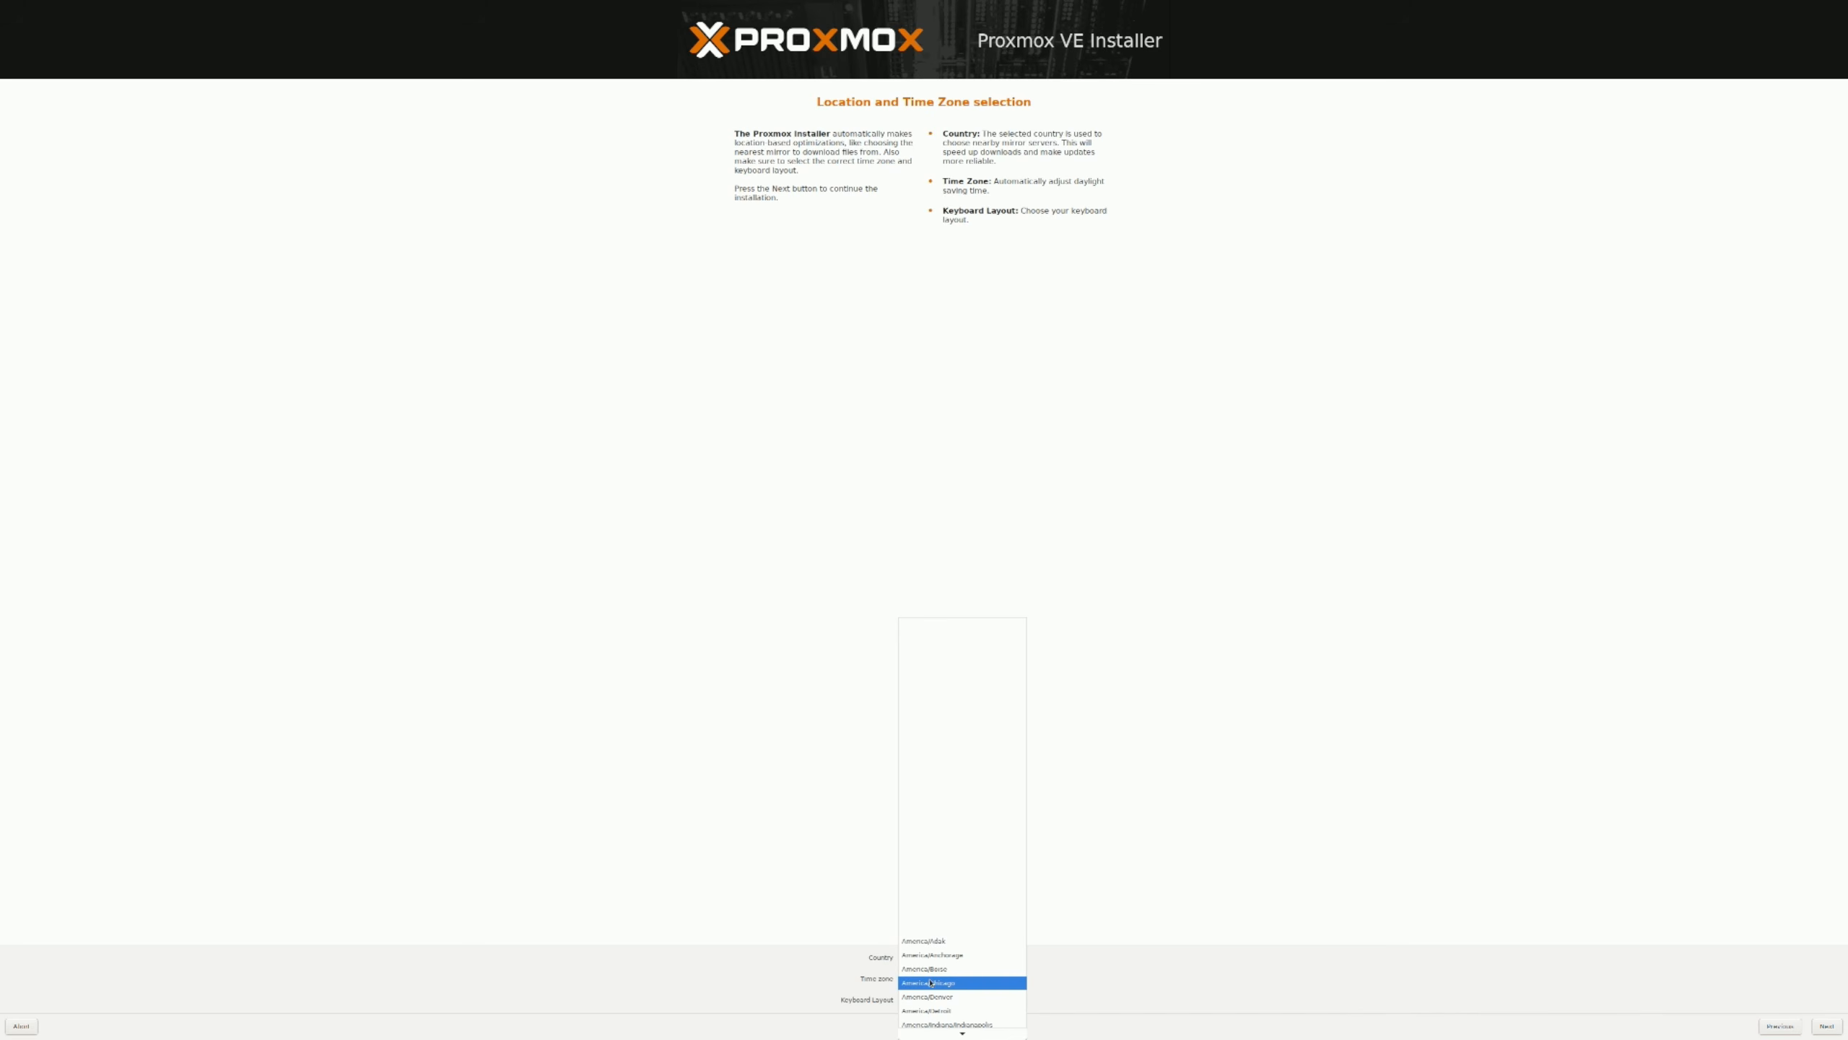
{"action": "left_click", "coordinate": [935, 997]}
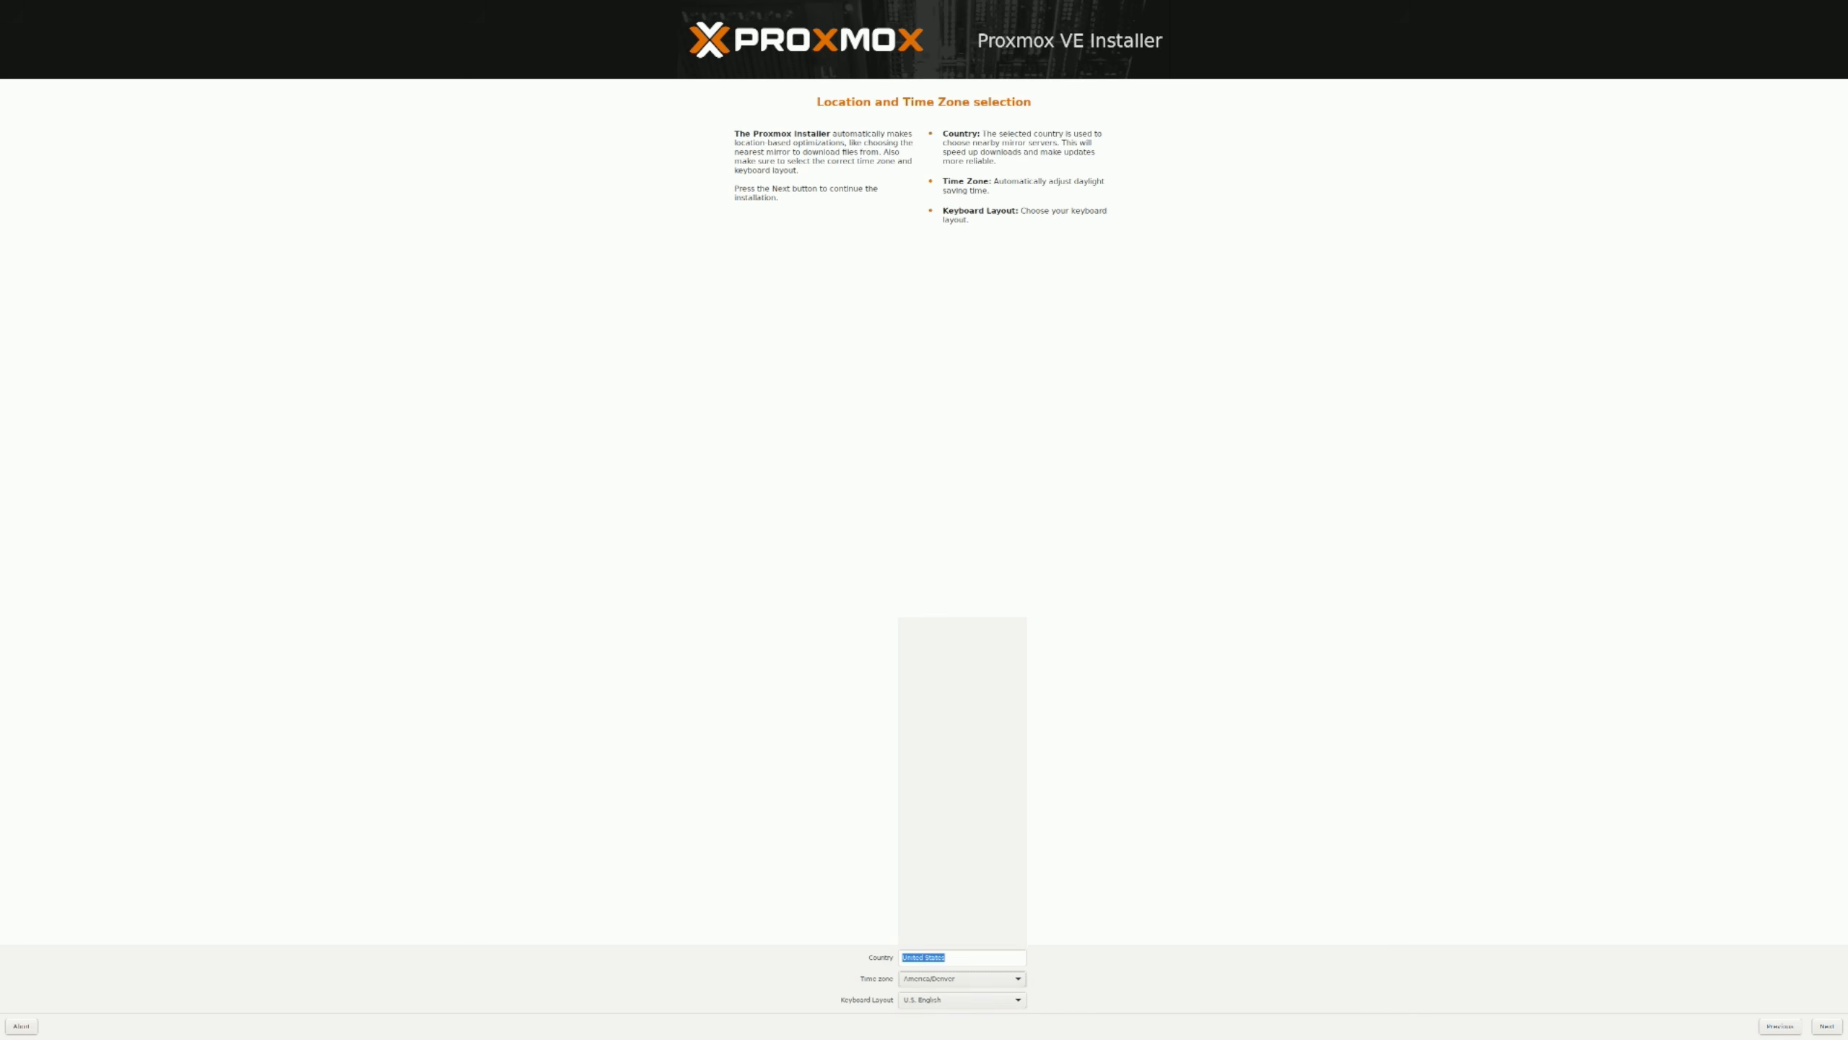
{"action": "left_click", "coordinate": [1823, 1027]}
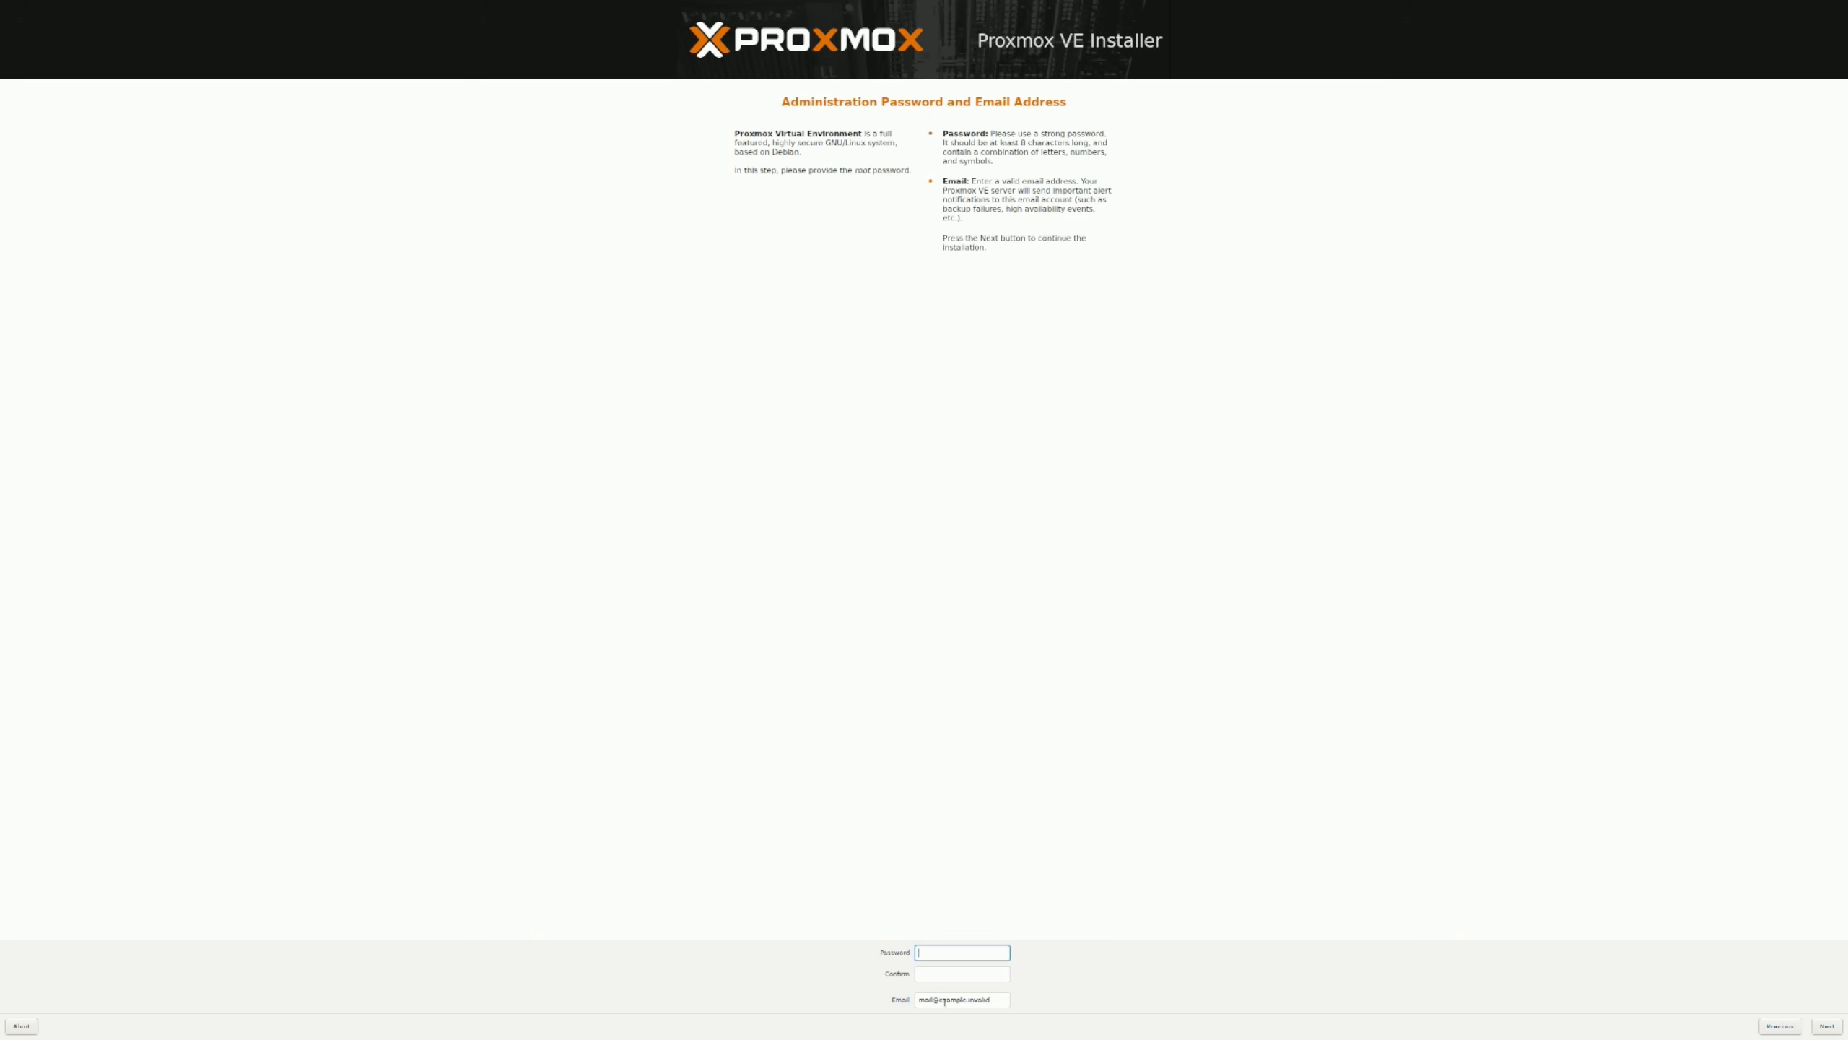
- Enter and confirm the root password, replace the placeholder with the administrator's e-mail address, and continue
{"action": "type", "text": "*********"}
{"action": "key", "text": "Tab"}
{"action": "type", "text": "********"}
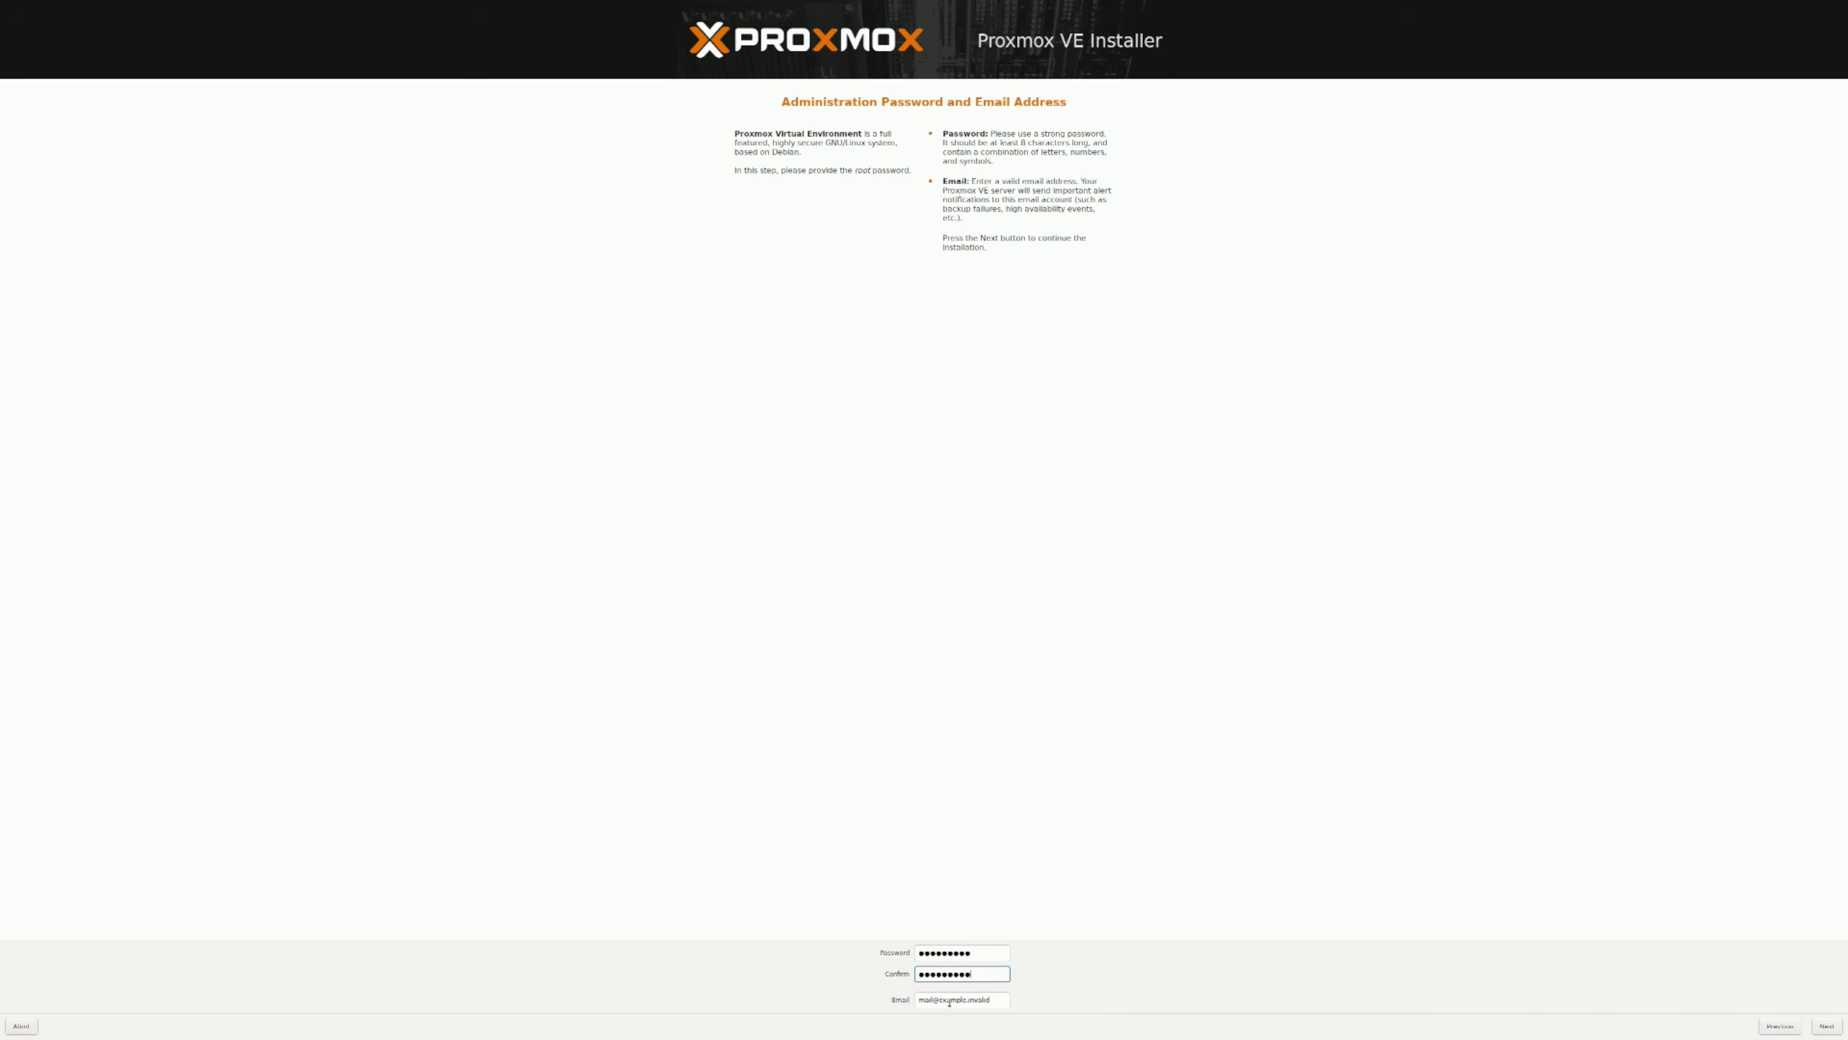
{"action": "left_click", "coordinate": [949, 1001]}
{"action": "triple_click", "coordinate": [959, 1001]}
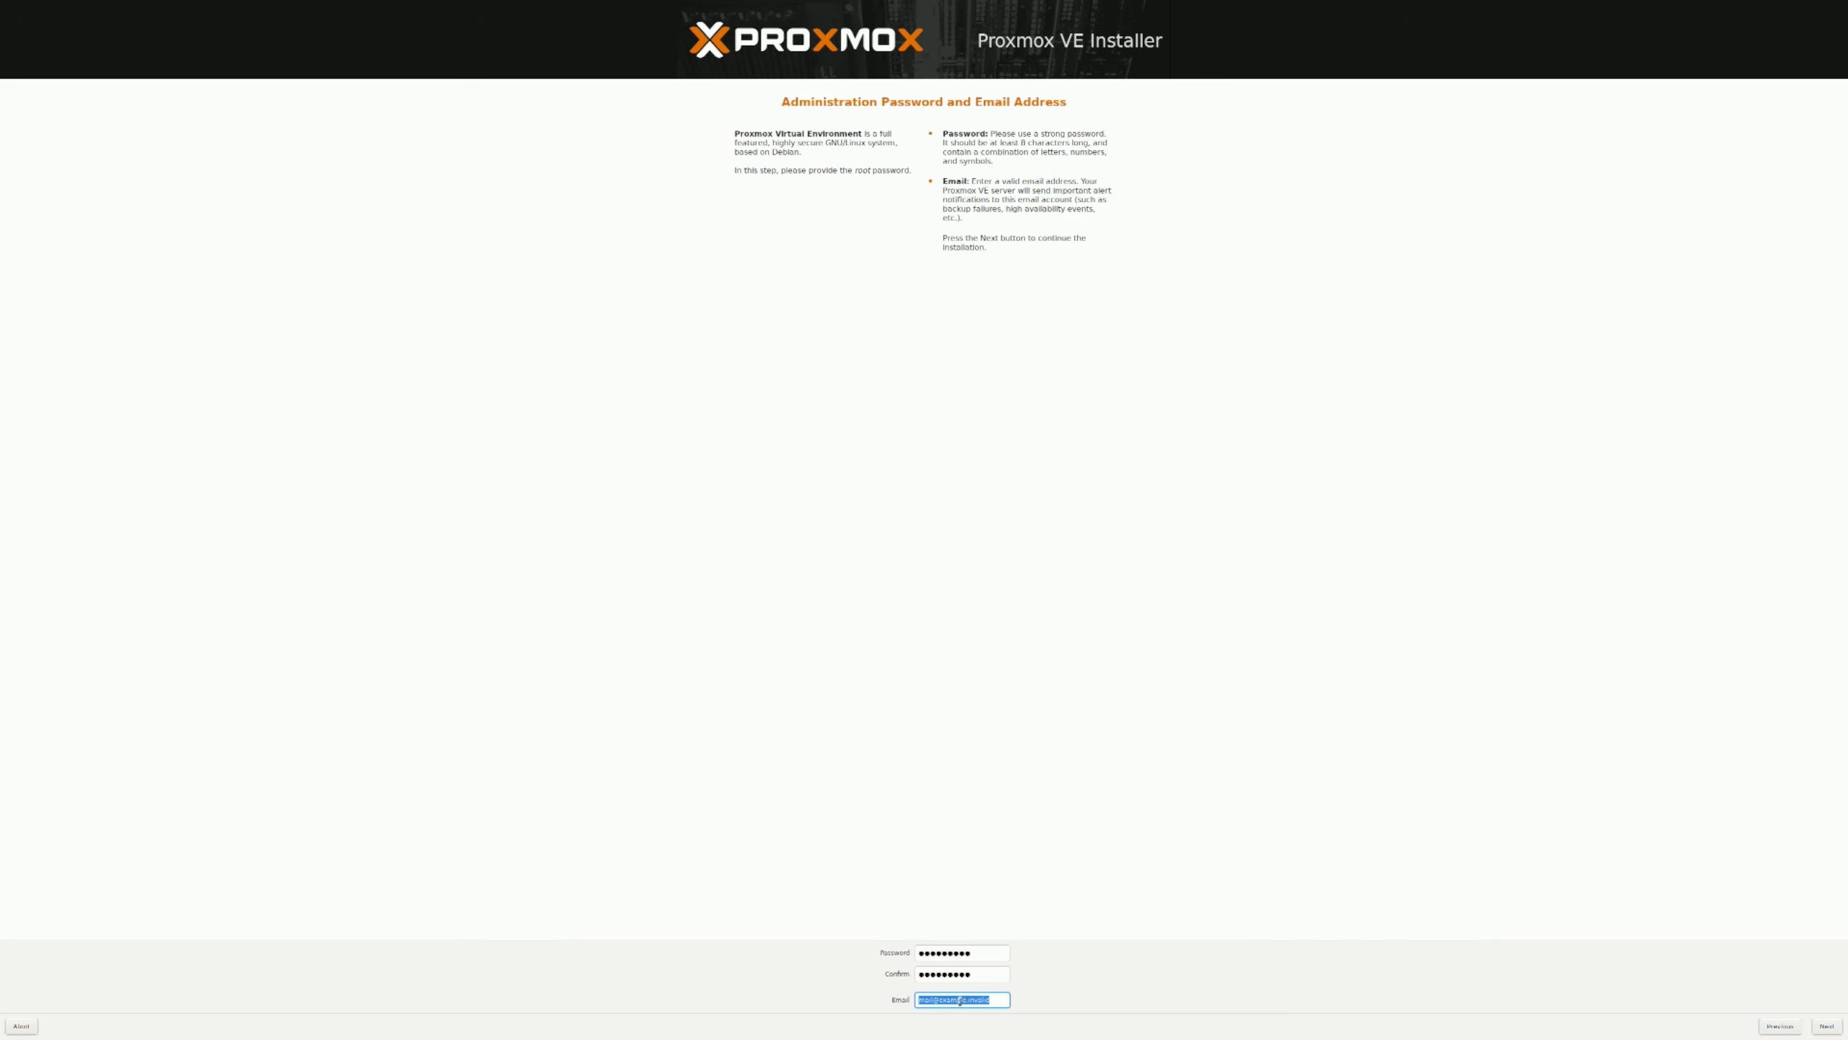
{"action": "key", "text": "BackSpace"}
{"action": "left_click", "coordinate": [1821, 1027]}
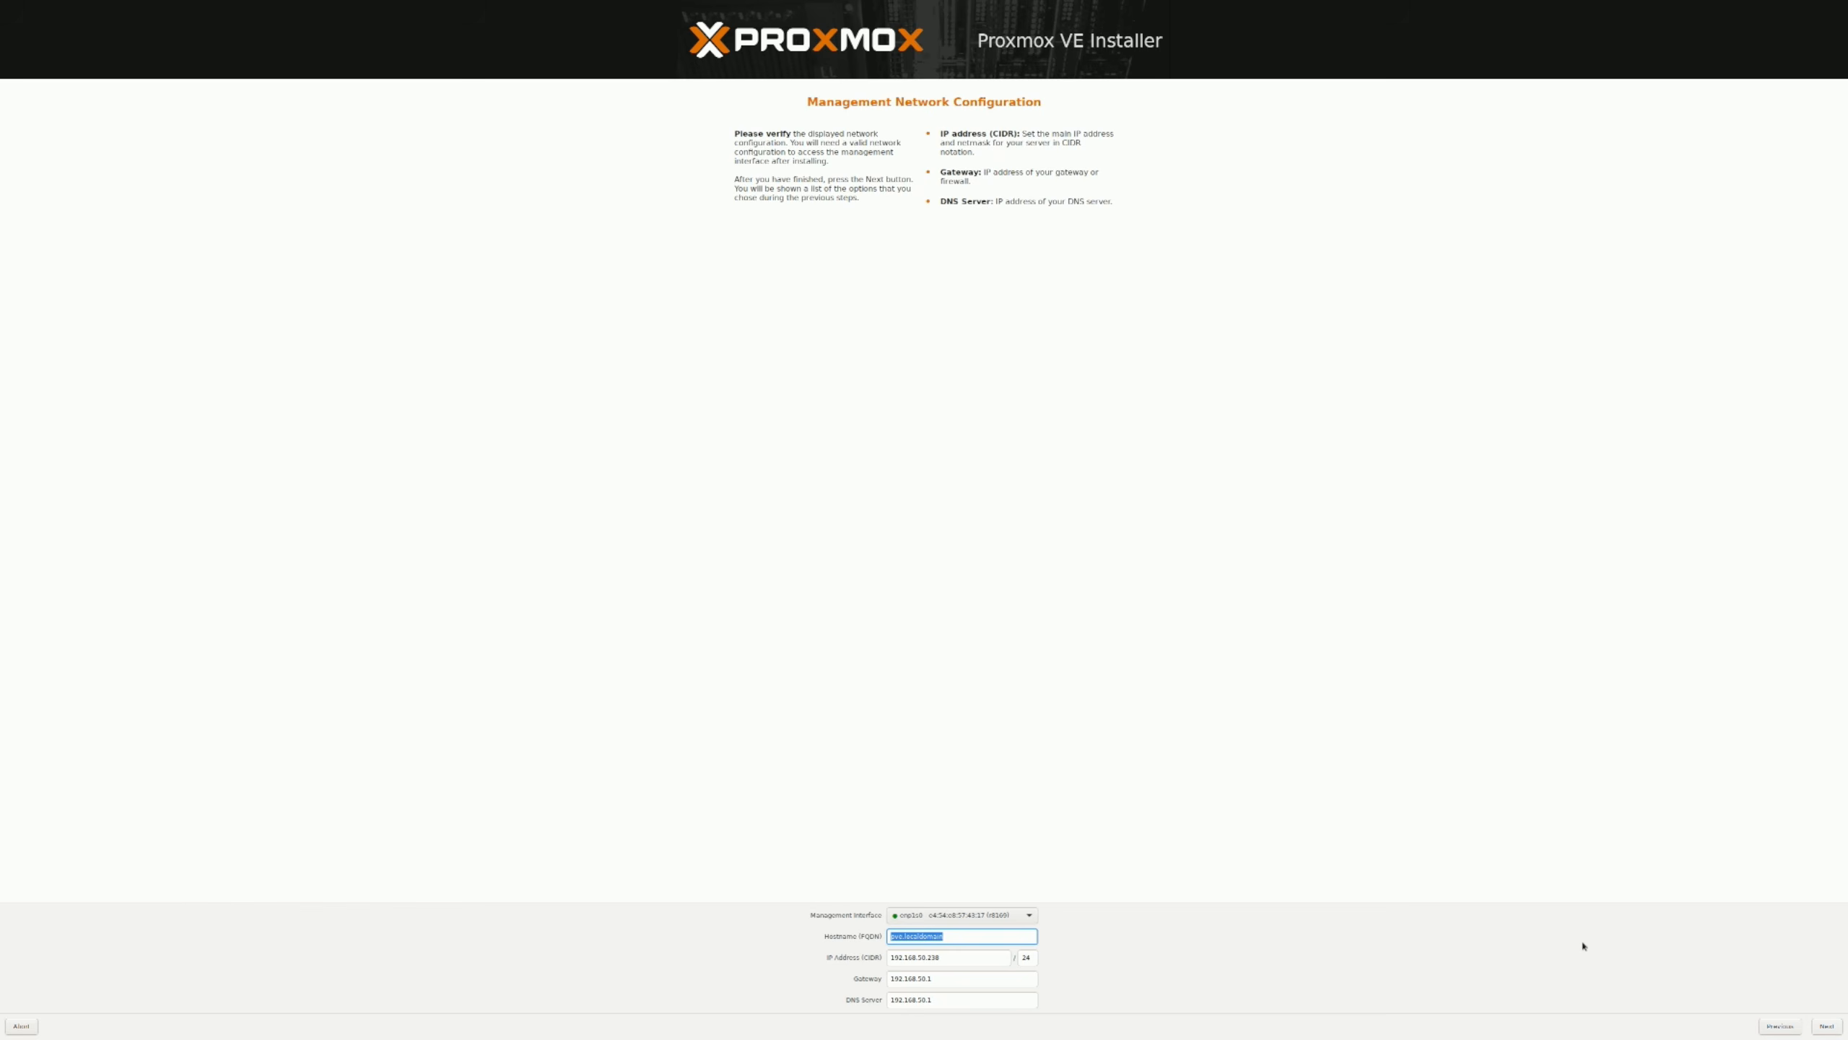
- Accept the management network configuration with hostname pve and start the installation with automatic reboot enabled
{"action": "left_click", "coordinate": [1005, 937]}
{"action": "left_click", "coordinate": [1831, 1028]}
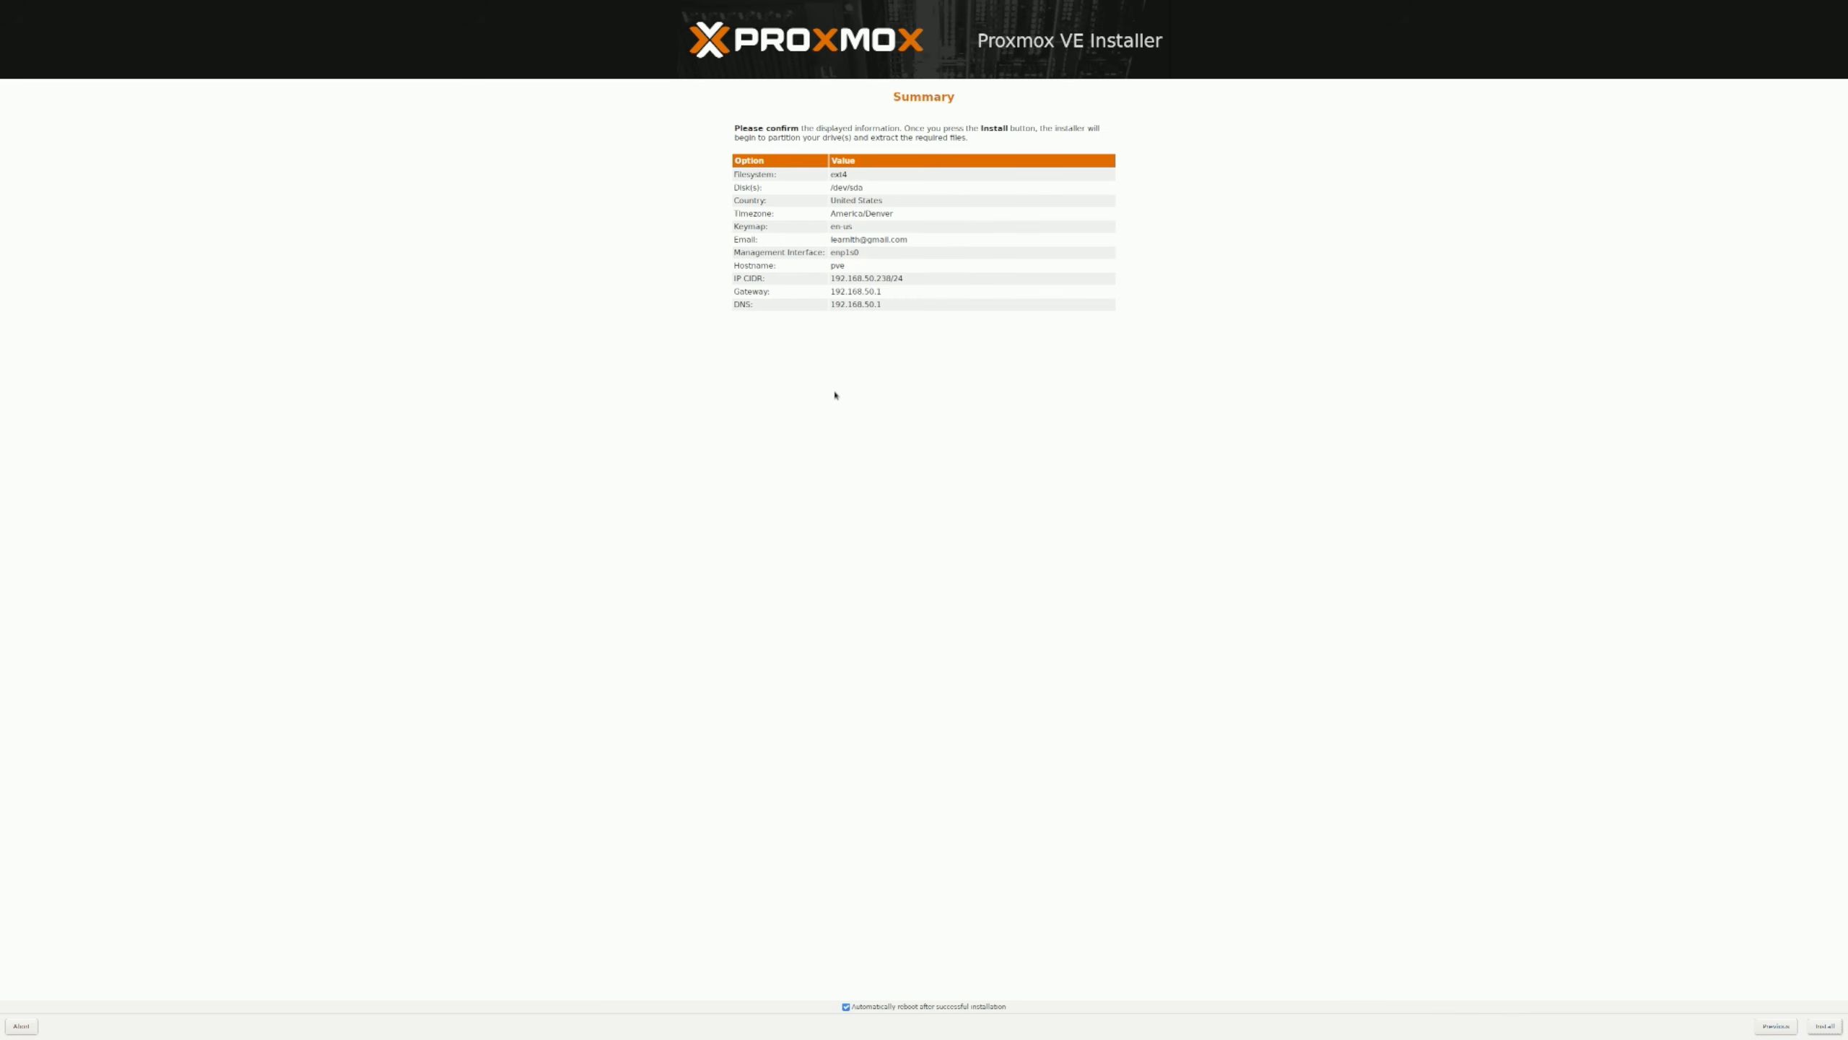
{"action": "left_click", "coordinate": [1820, 1029]}
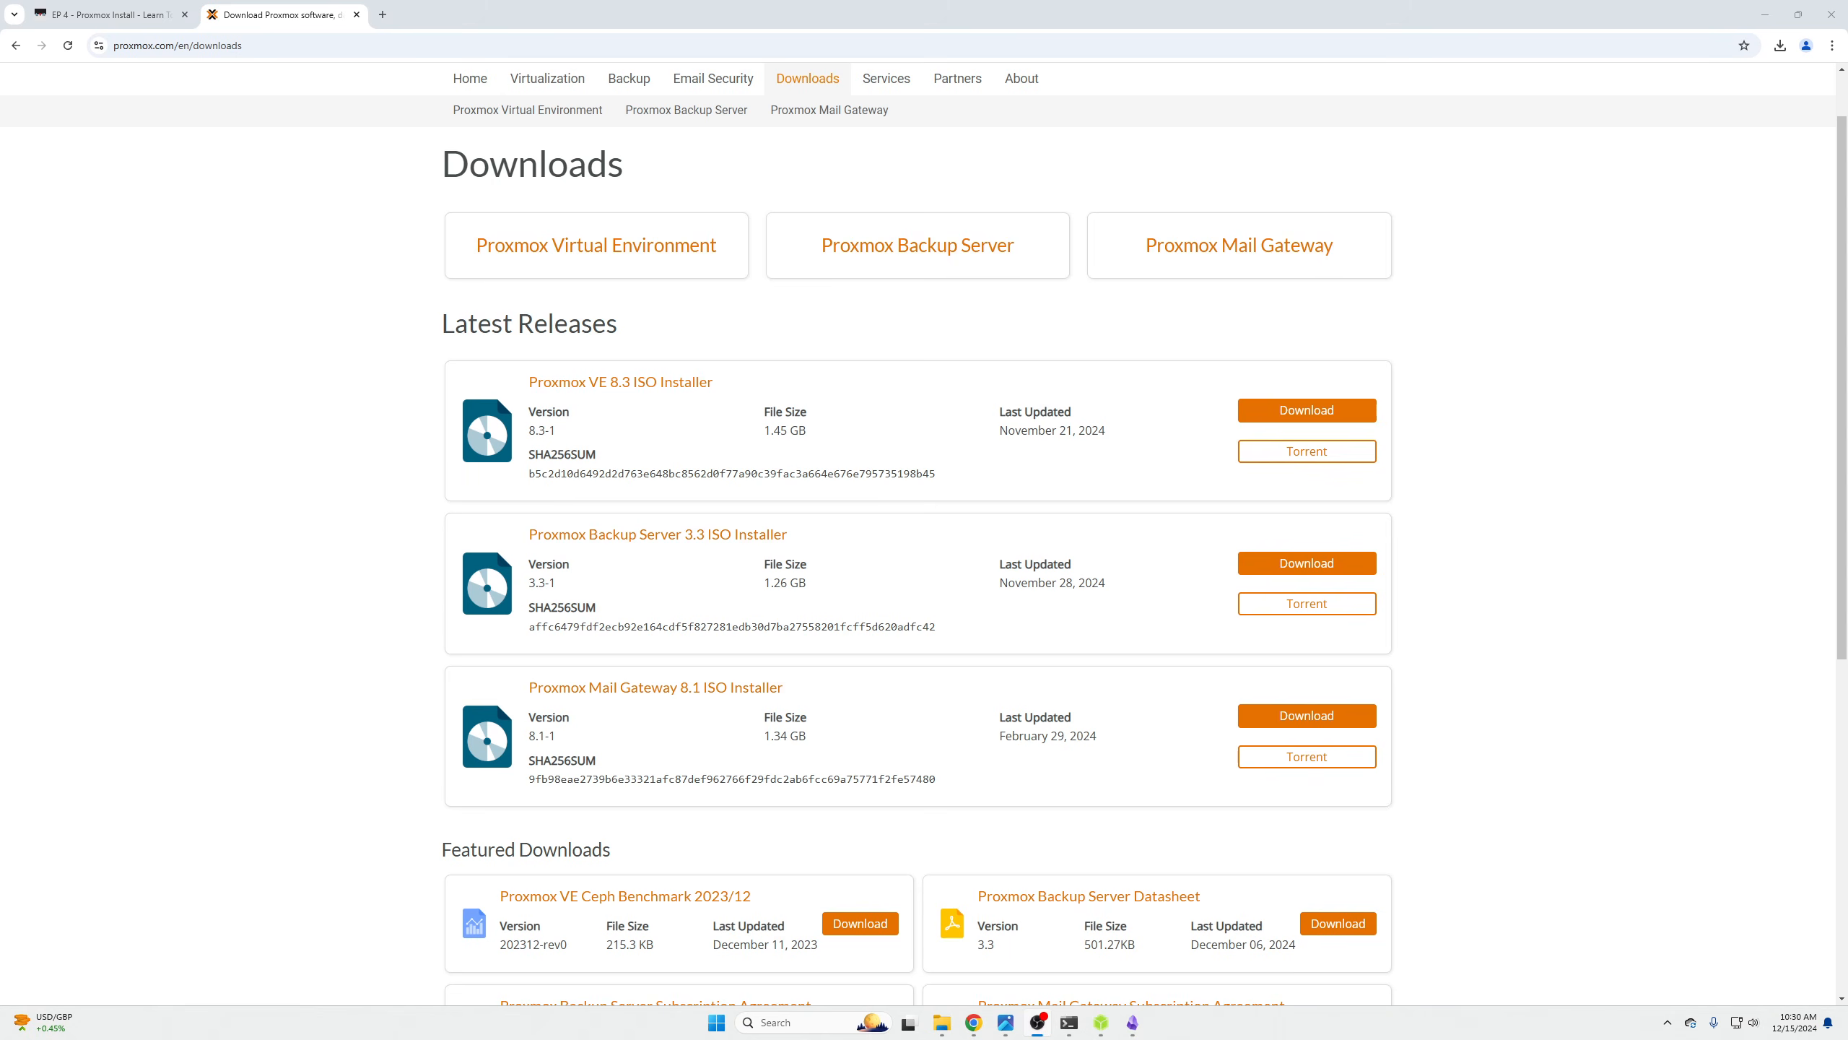
- Switch to Chrome, open 192.168.50.238:8006 over HTTPS in a new tab, and proceed past the certificate warning
{"action": "left_click", "coordinate": [382, 14]}
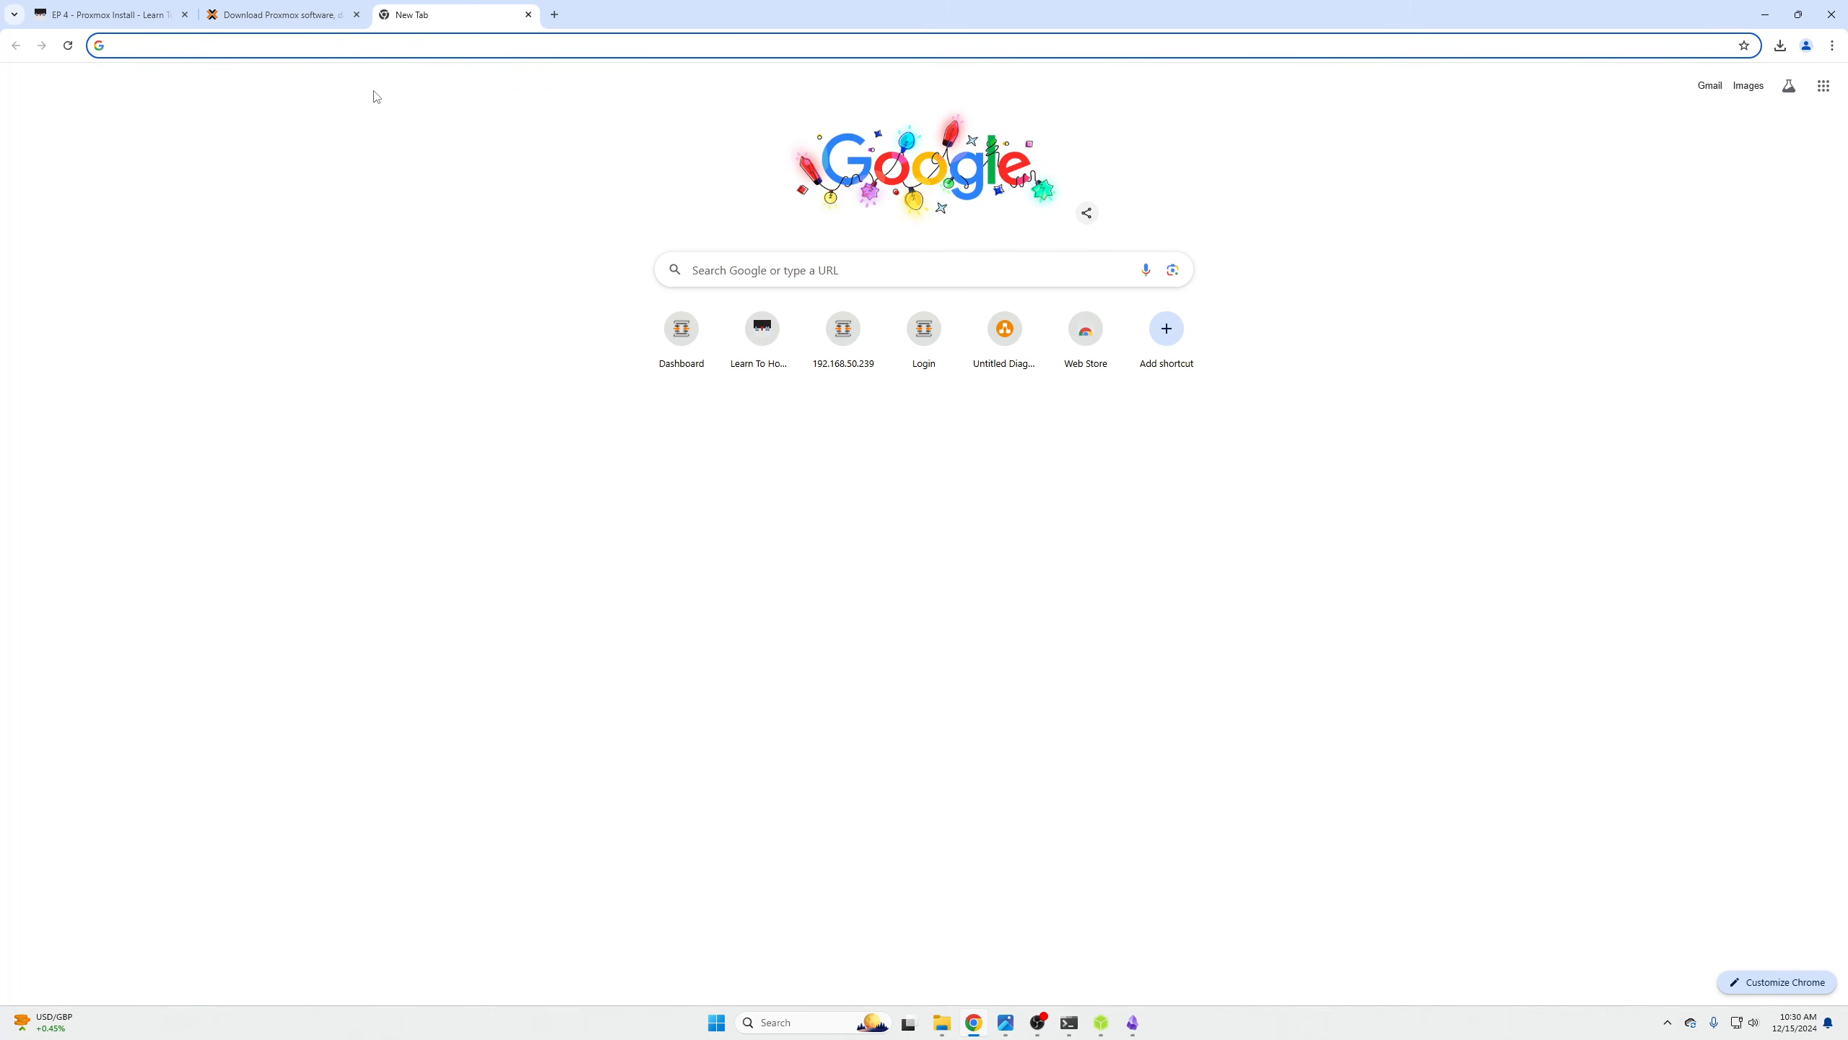
{"action": "type", "text": "192.168.5"}
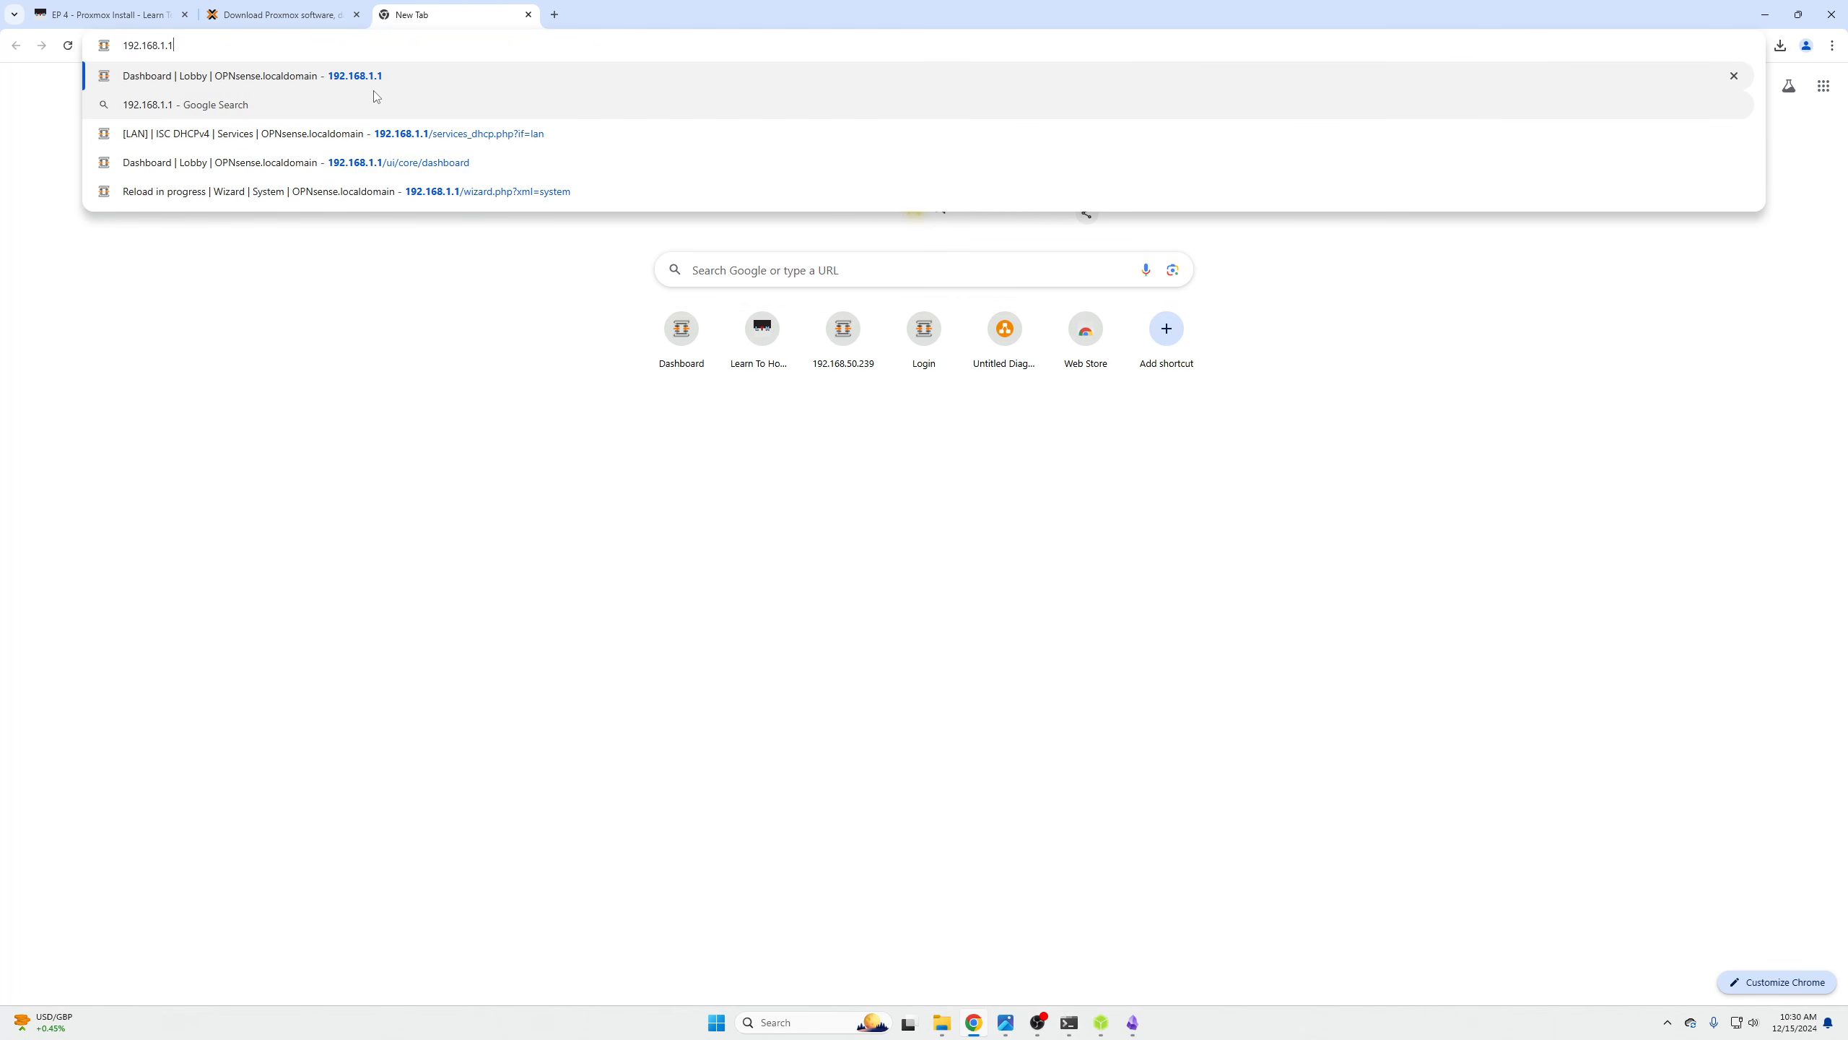
{"action": "type", "text": "0"}
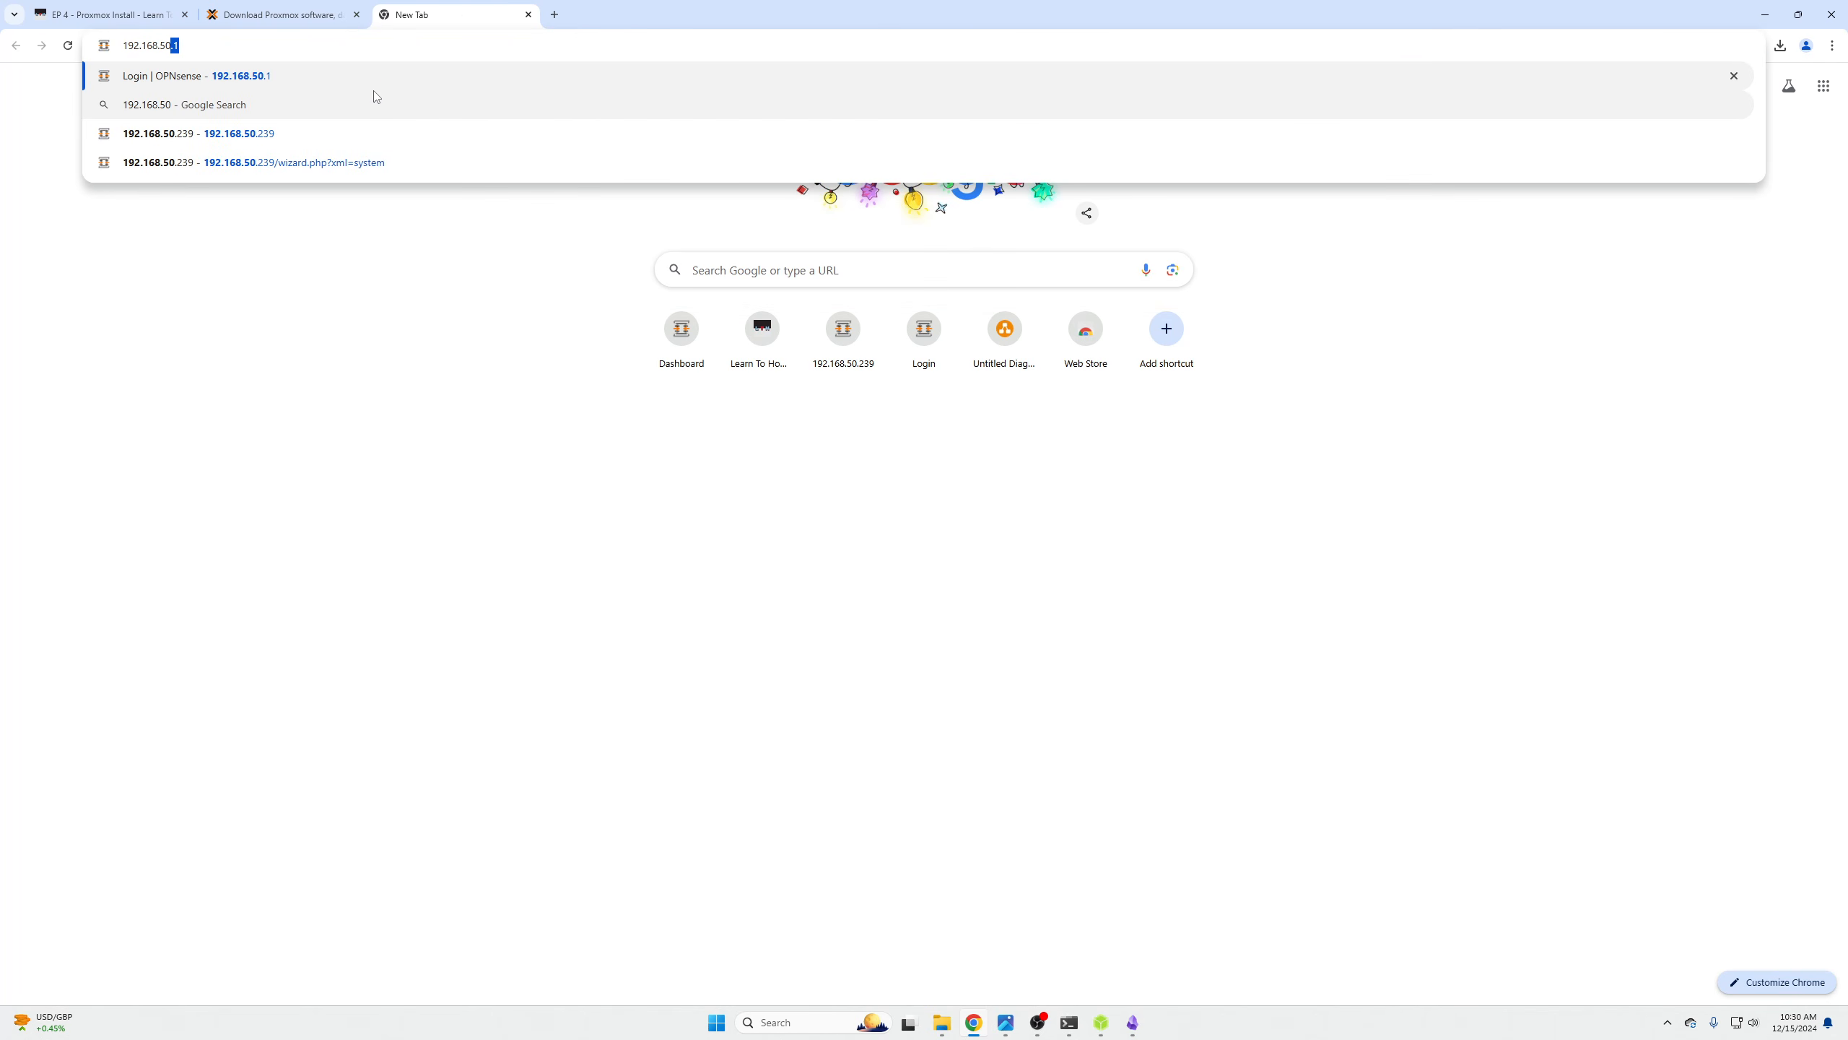
{"action": "type", "text": "..238:8006"}
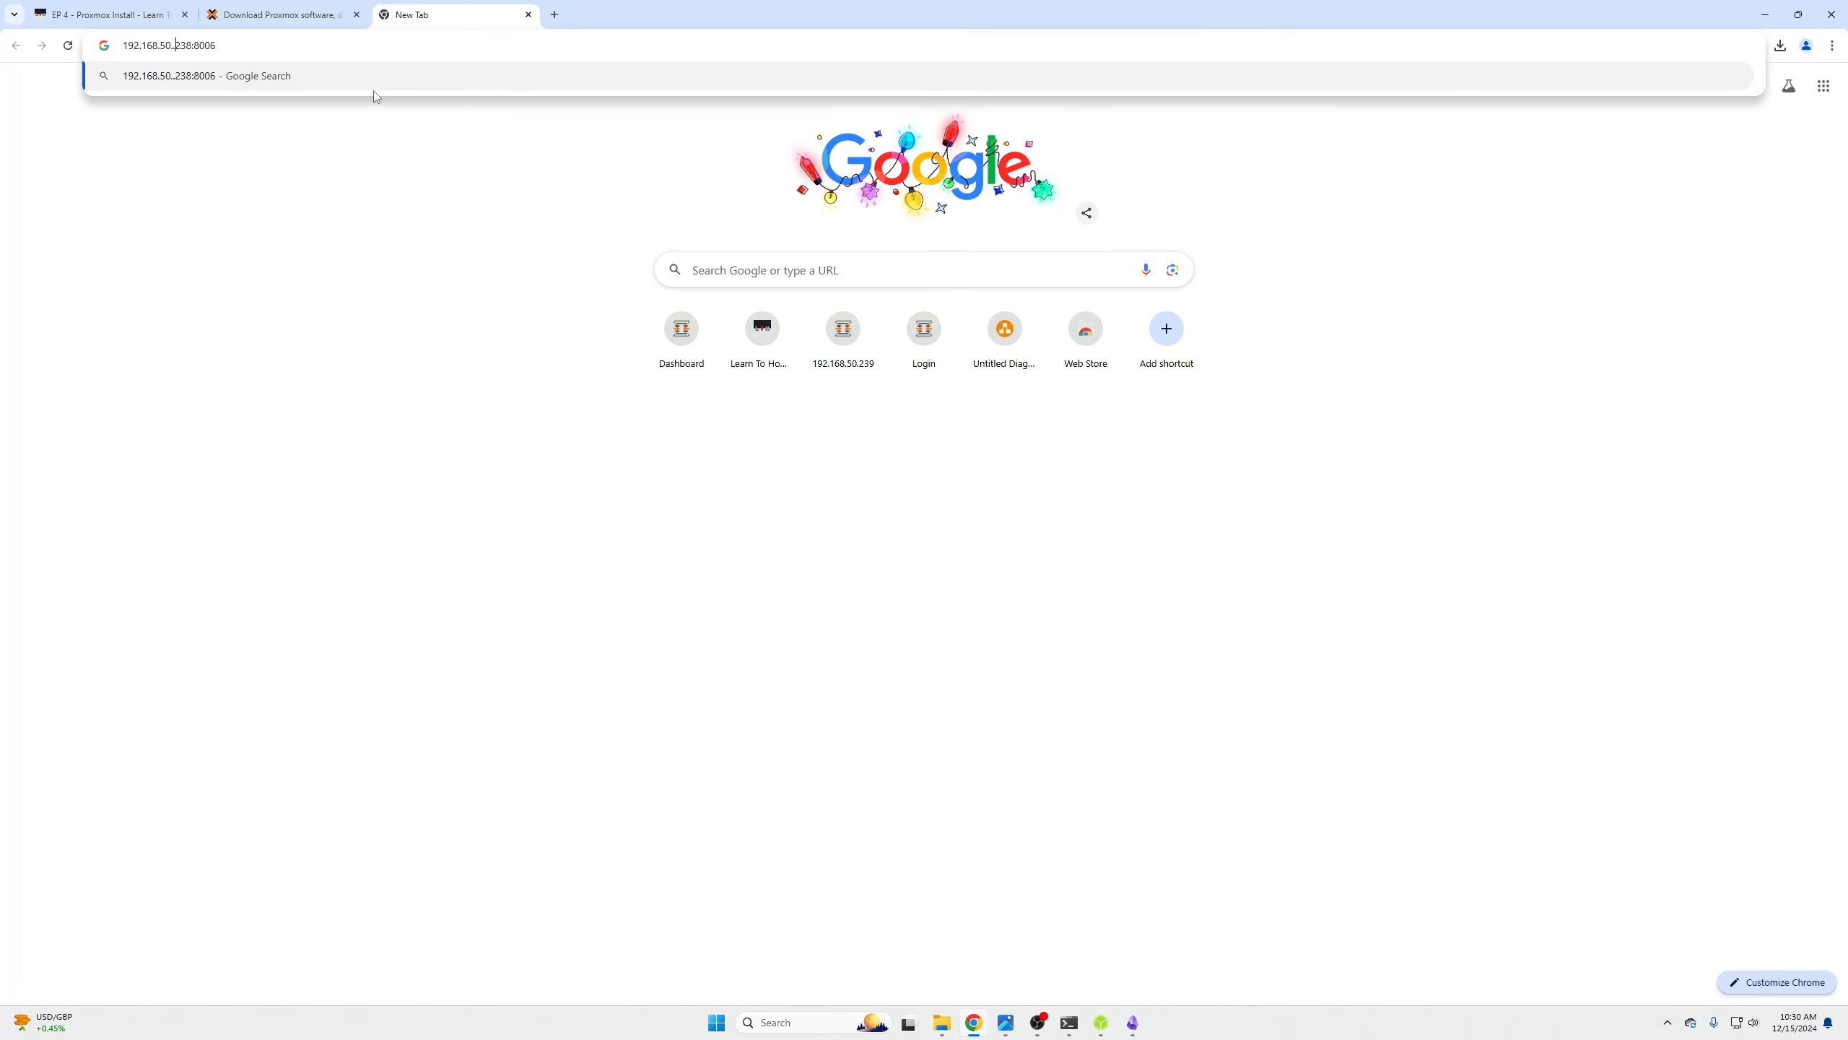
{"action": "key", "text": "BackSpace"}
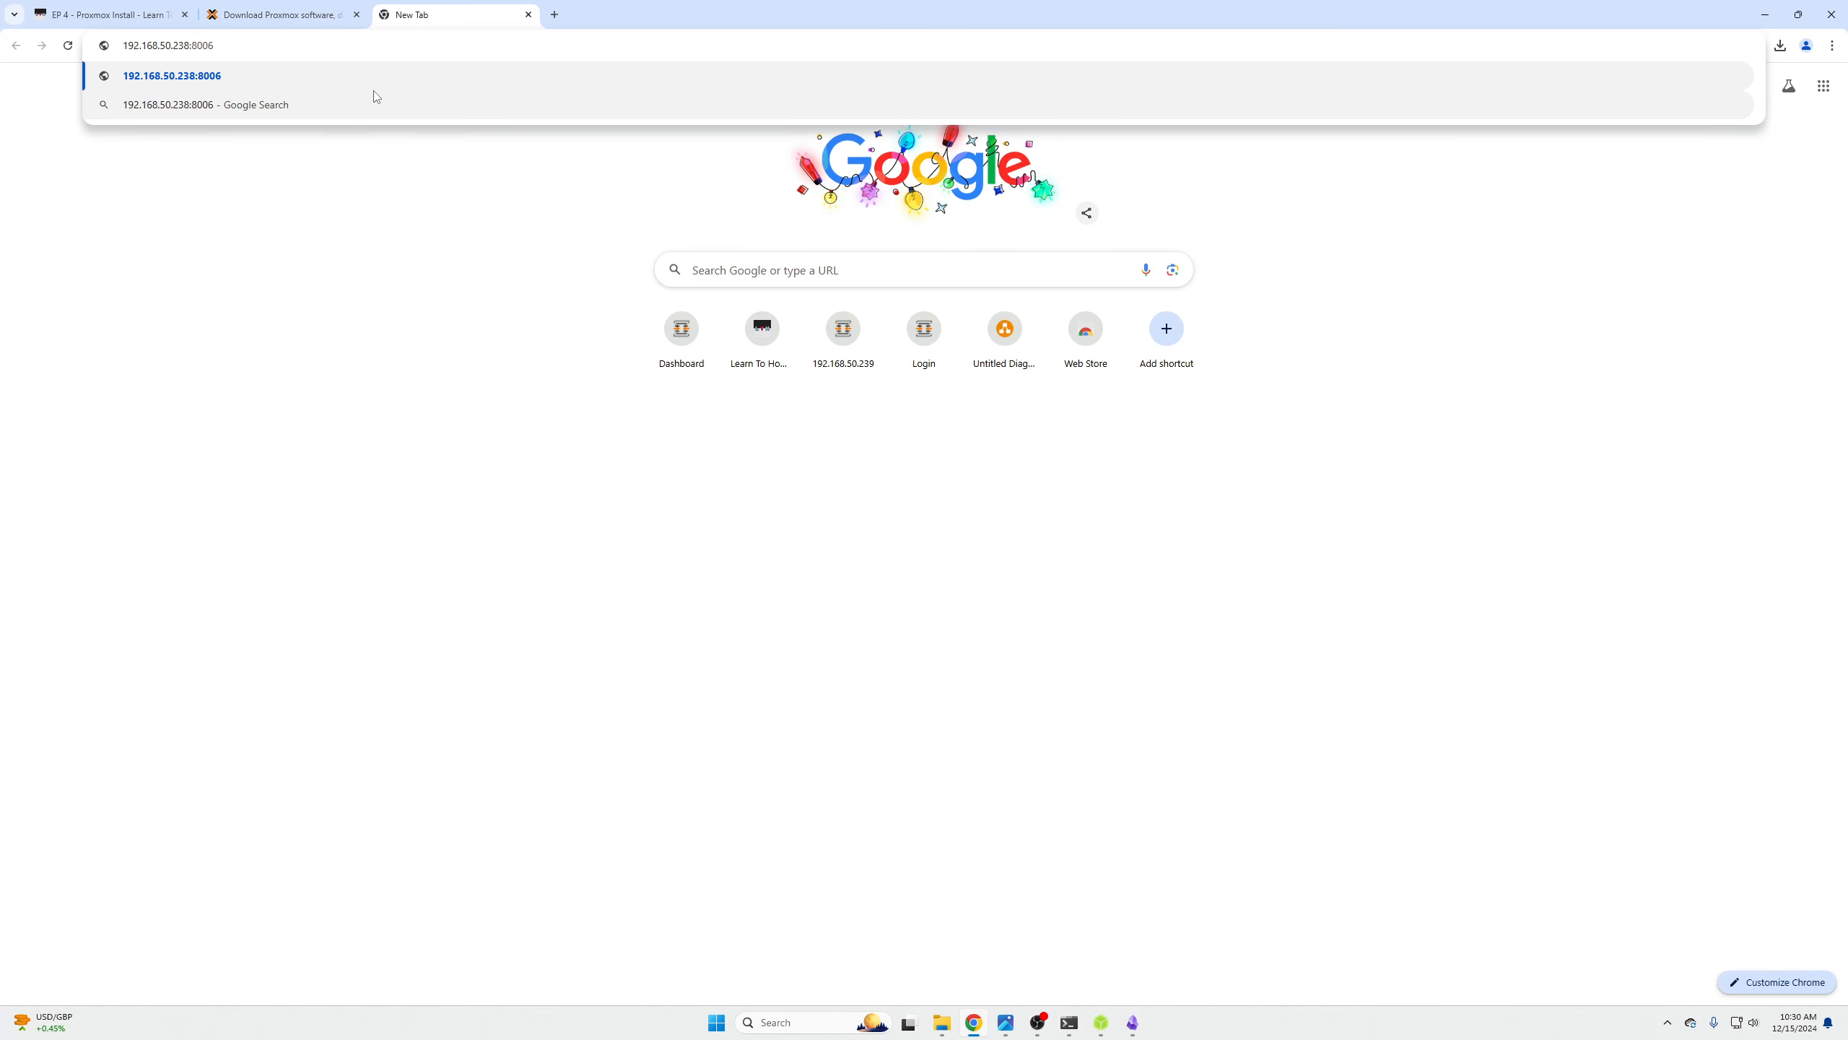
{"action": "type", "text": "\\"}
{"action": "key", "text": "Return"}
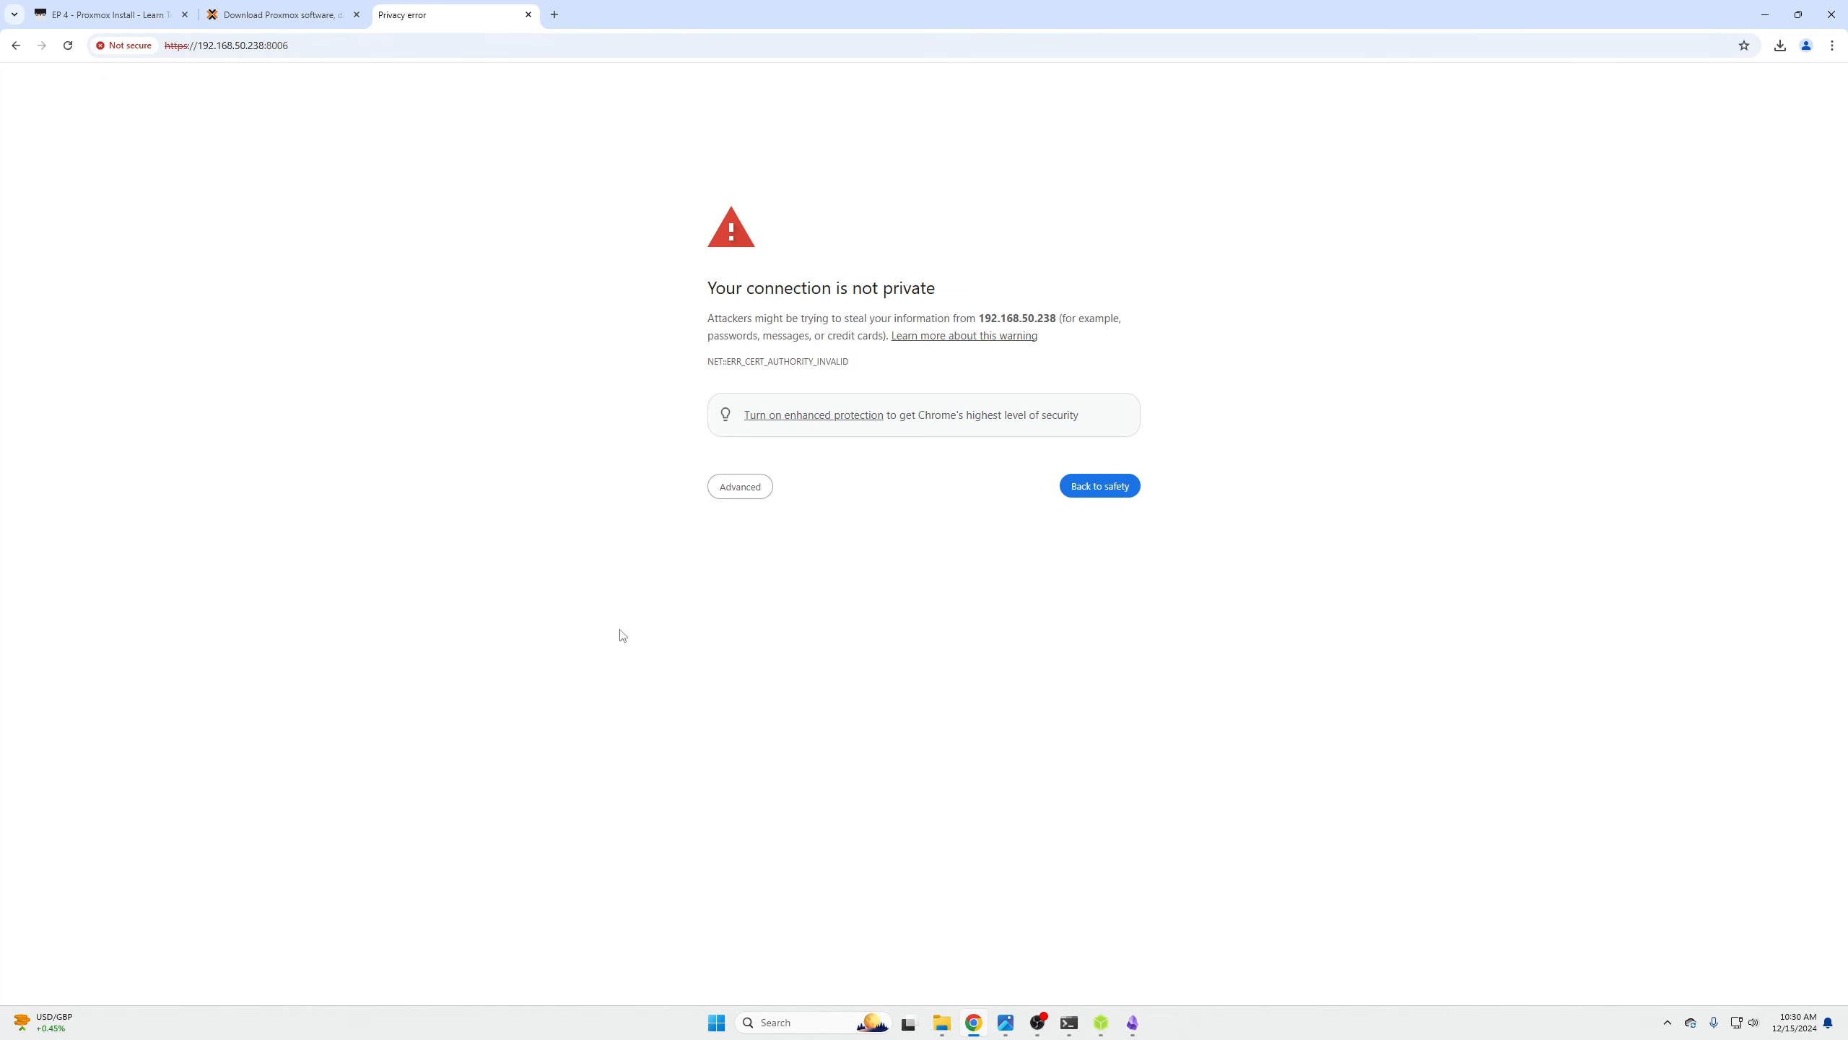
{"action": "left_click", "coordinate": [728, 483]}
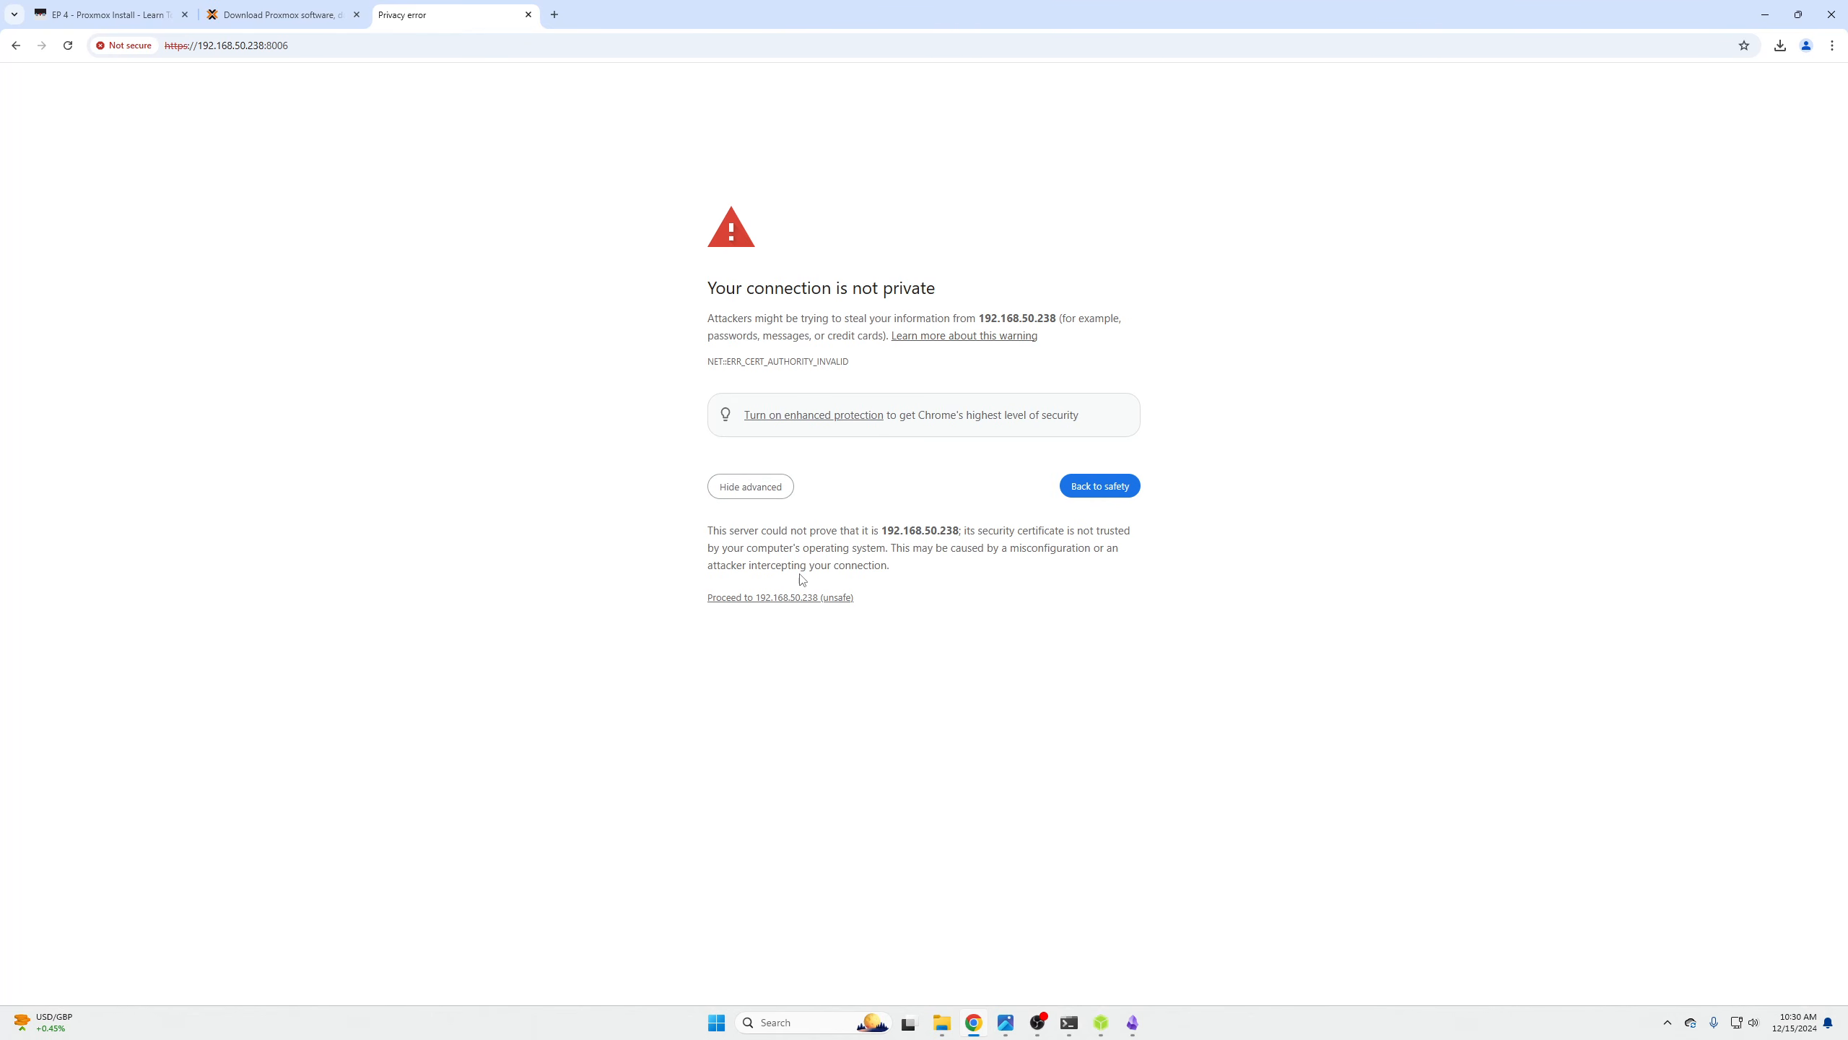
{"action": "left_click", "coordinate": [810, 596]}
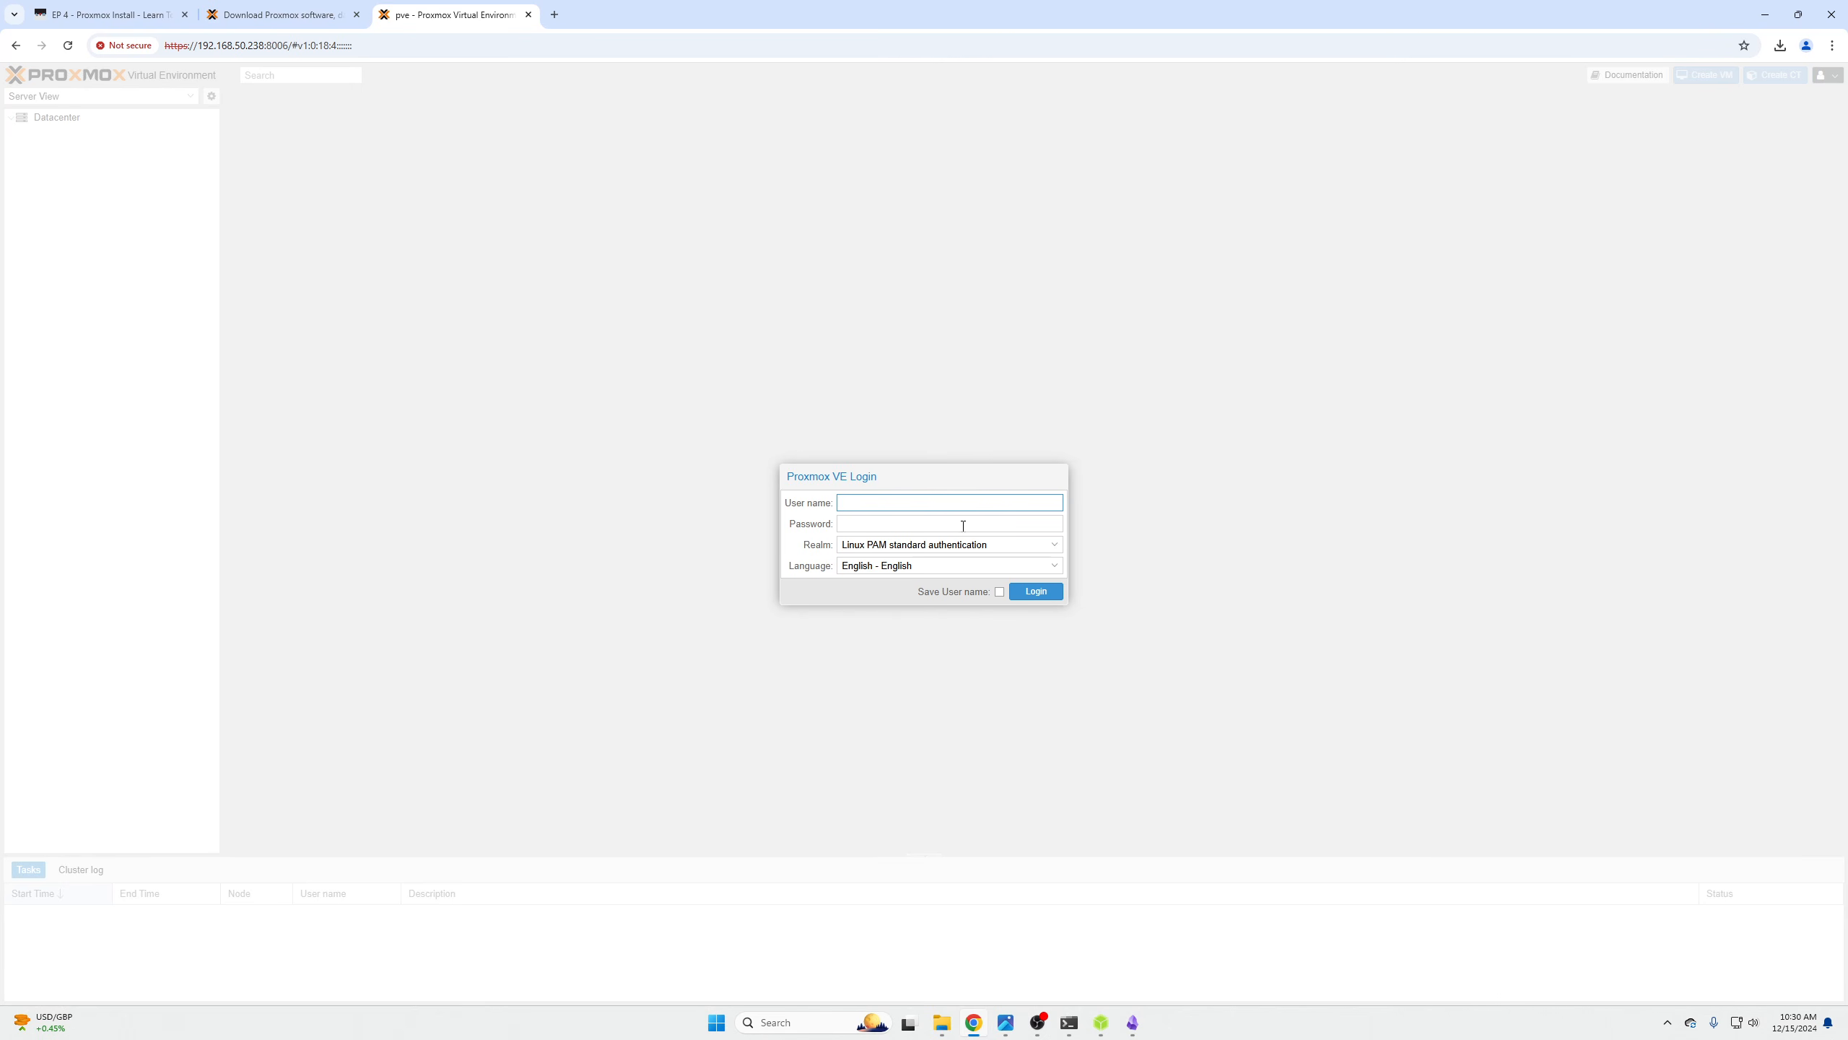
- Log in to Proxmox VE as root with the account password and dismiss the subscription notice
{"action": "type", "text": "root"}
{"action": "key", "text": "Tab"}
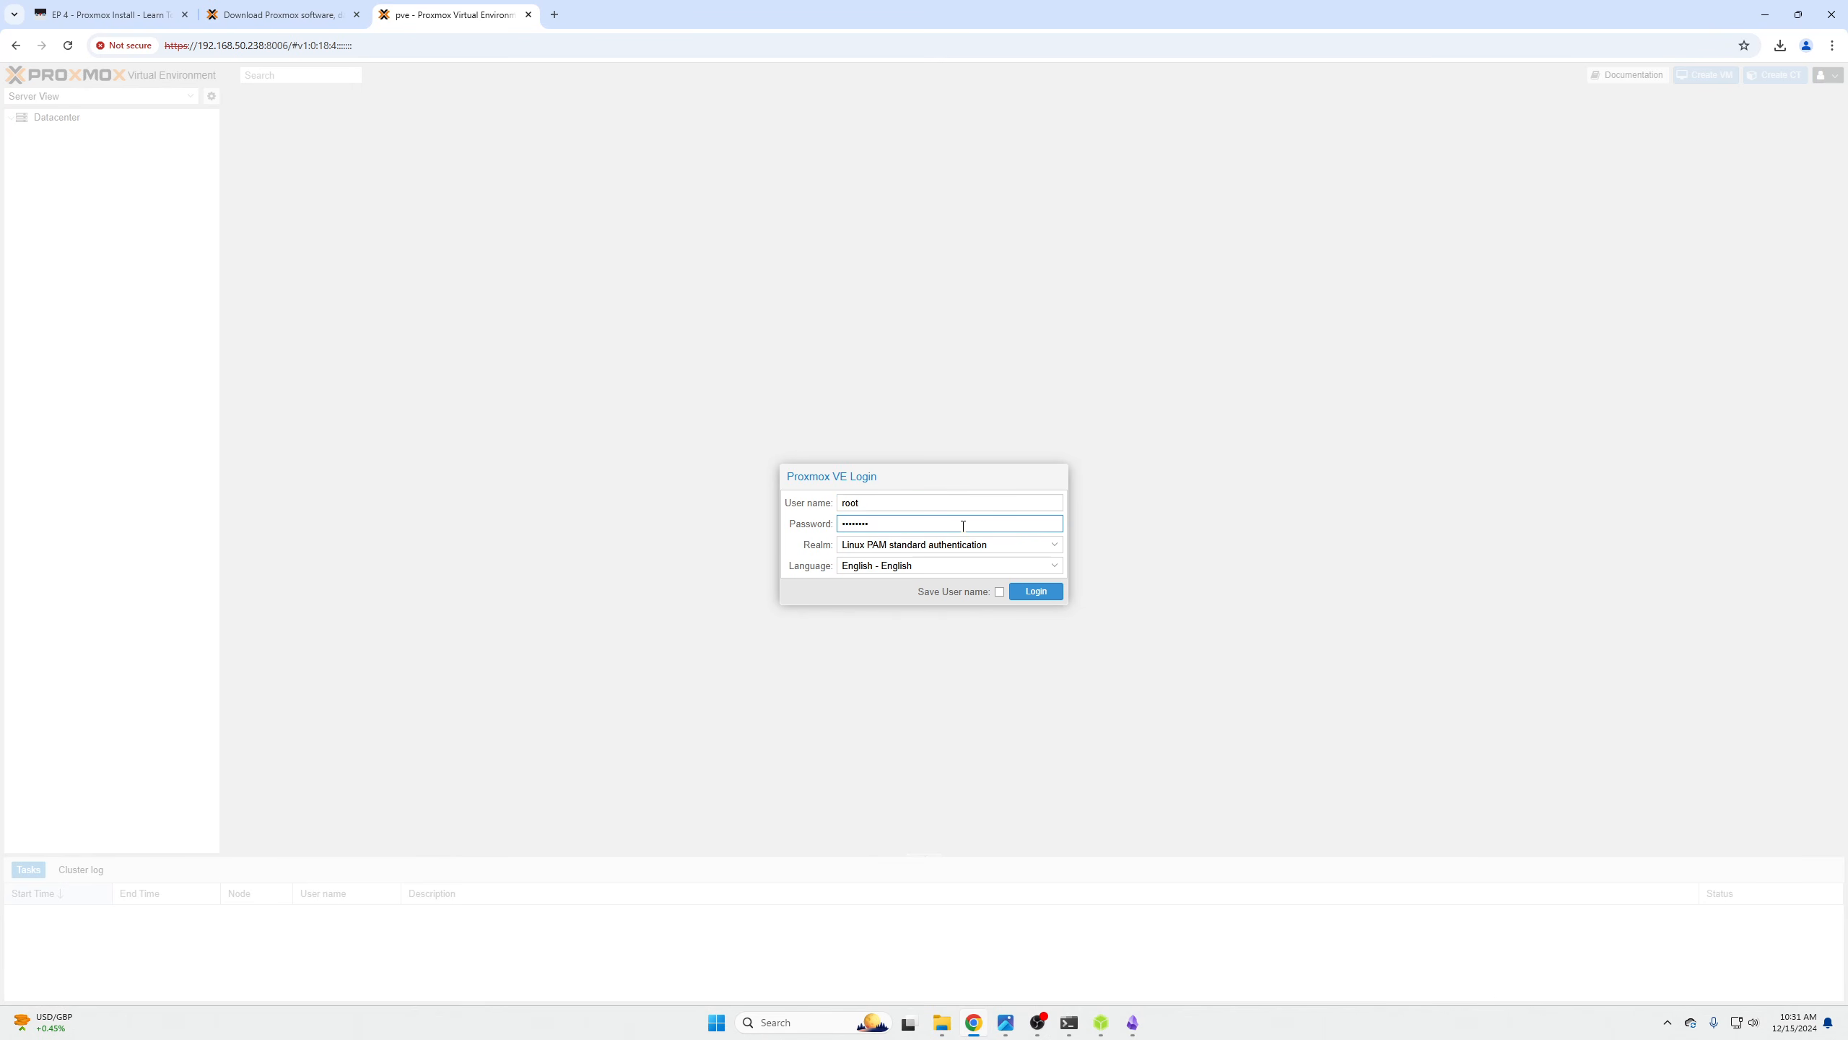
{"action": "key", "text": "Return"}
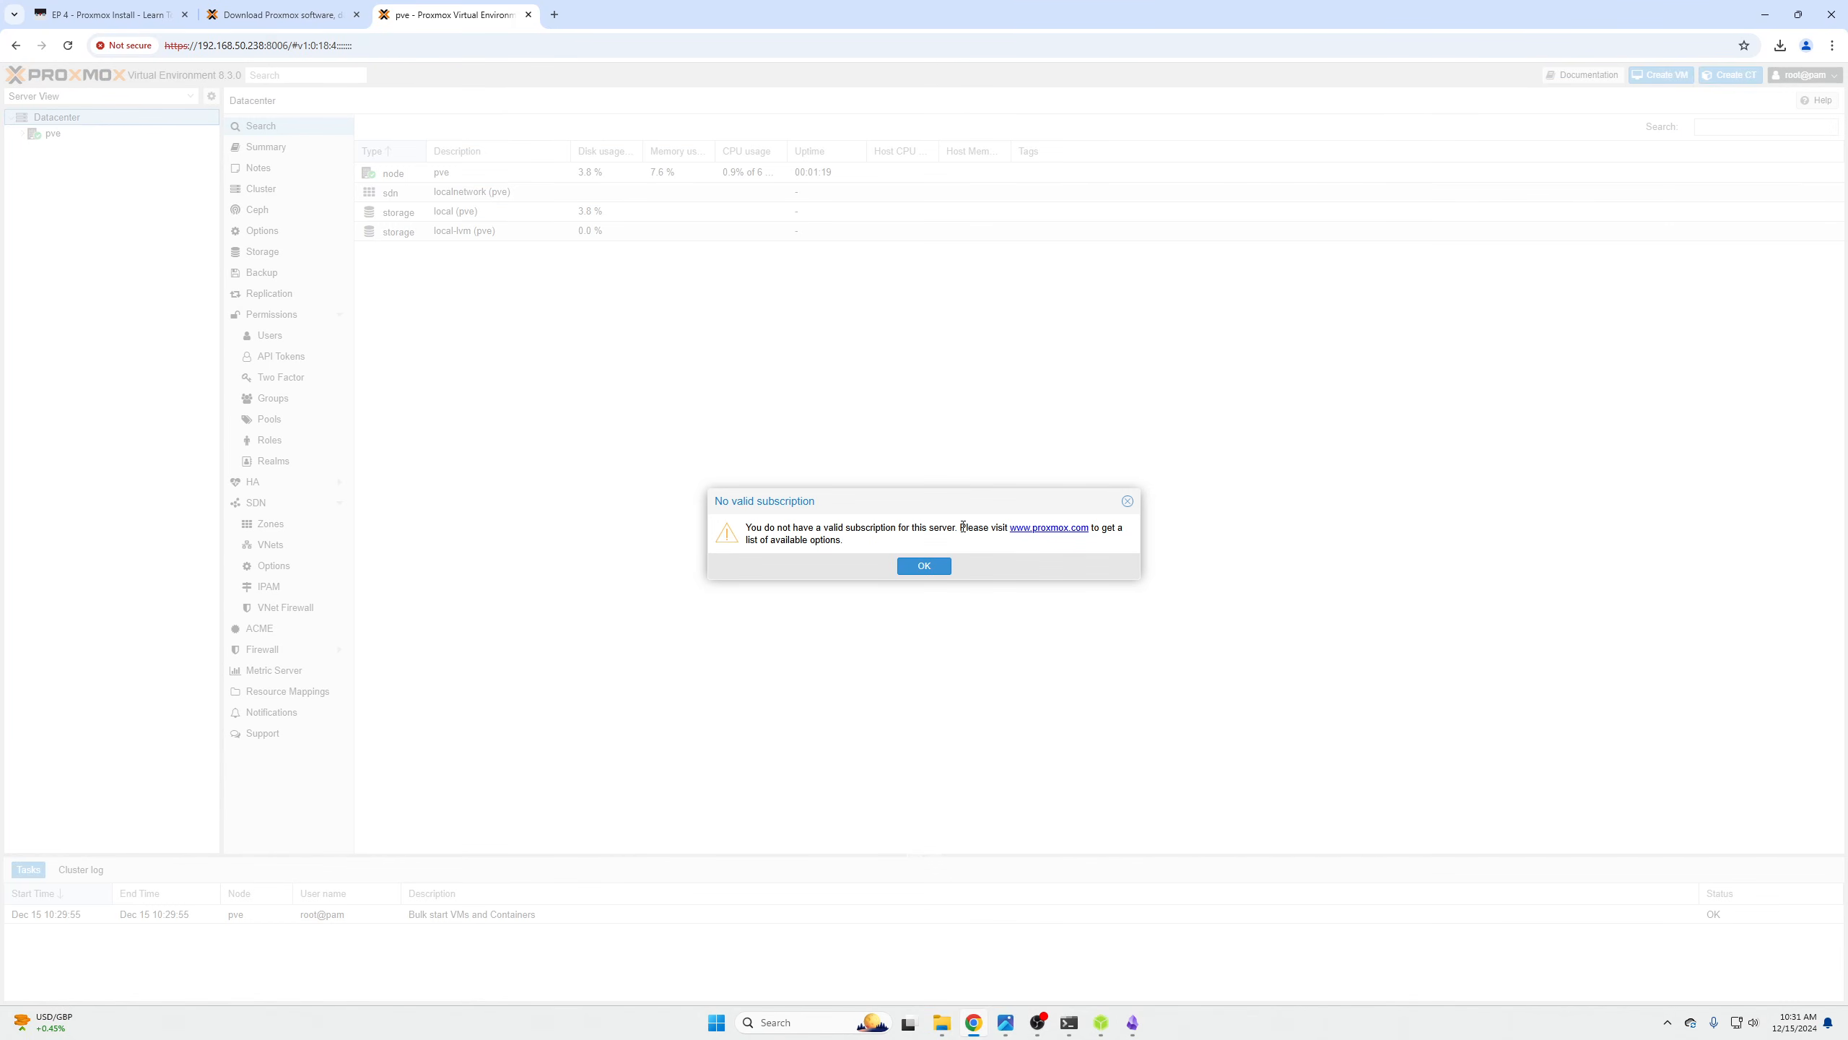
{"action": "left_click", "coordinate": [924, 571]}
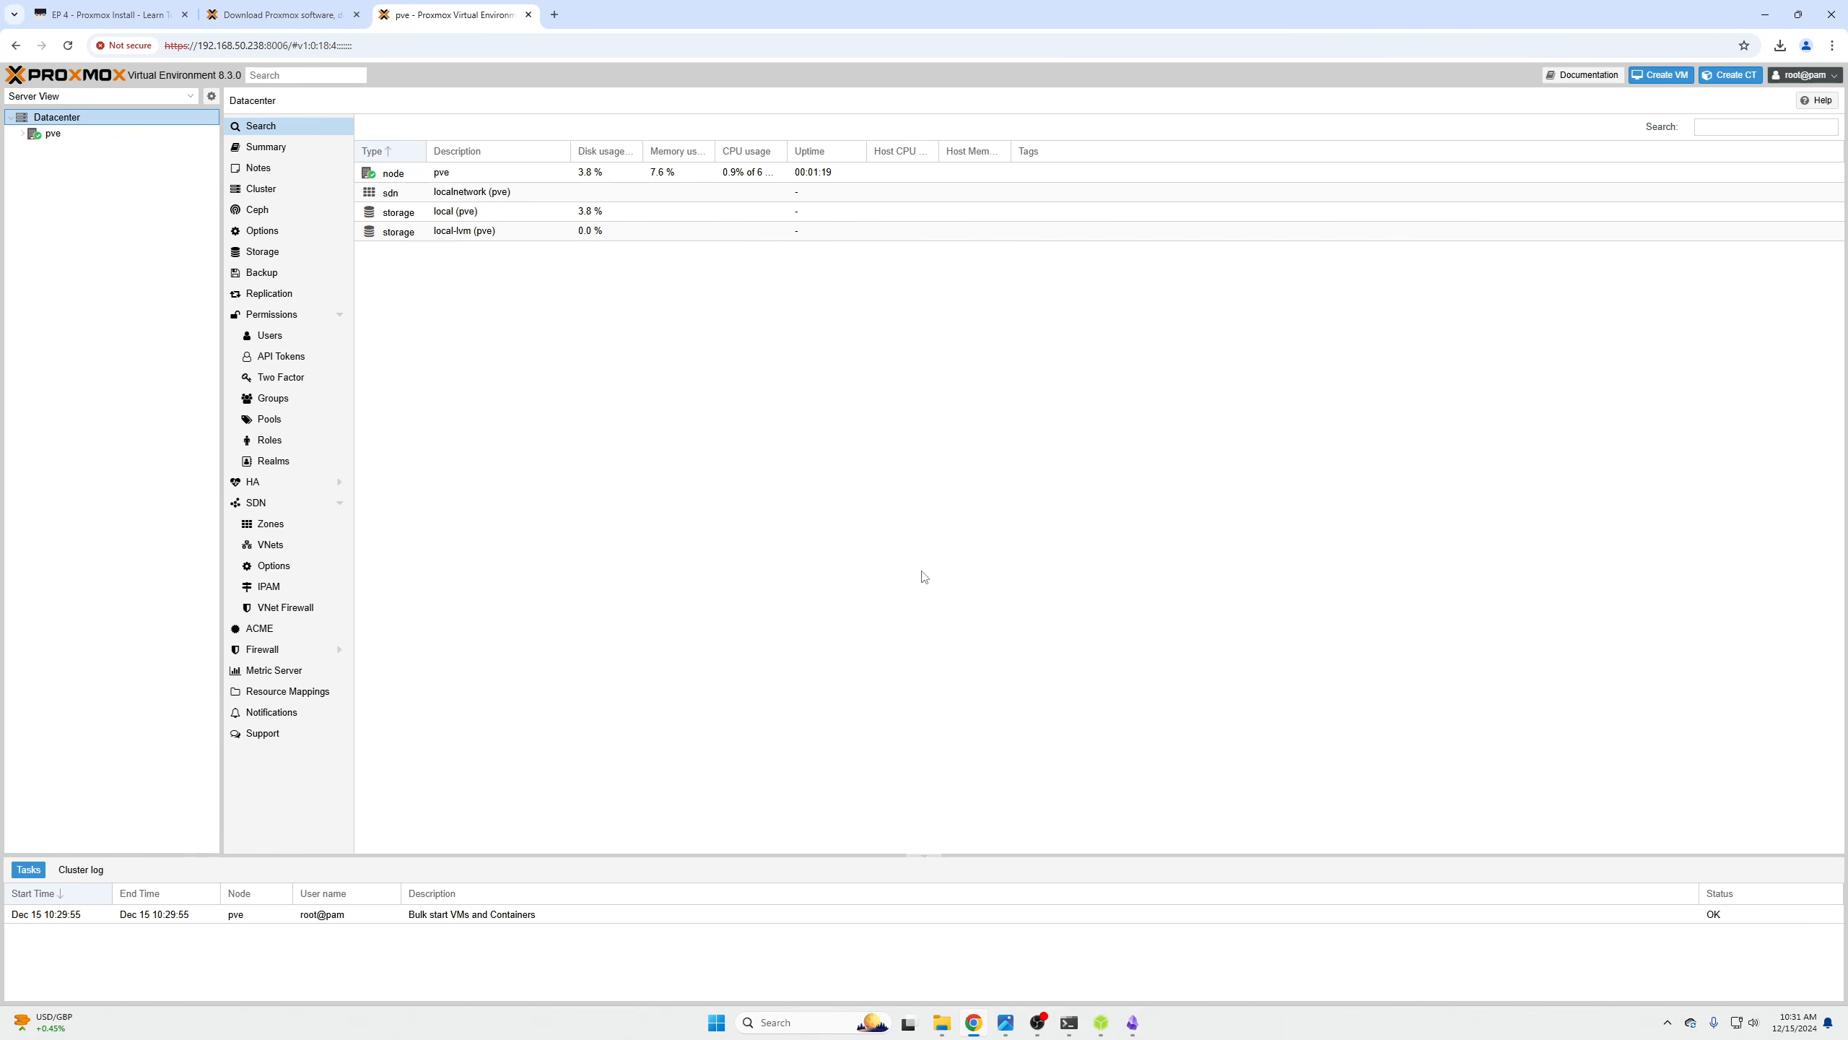